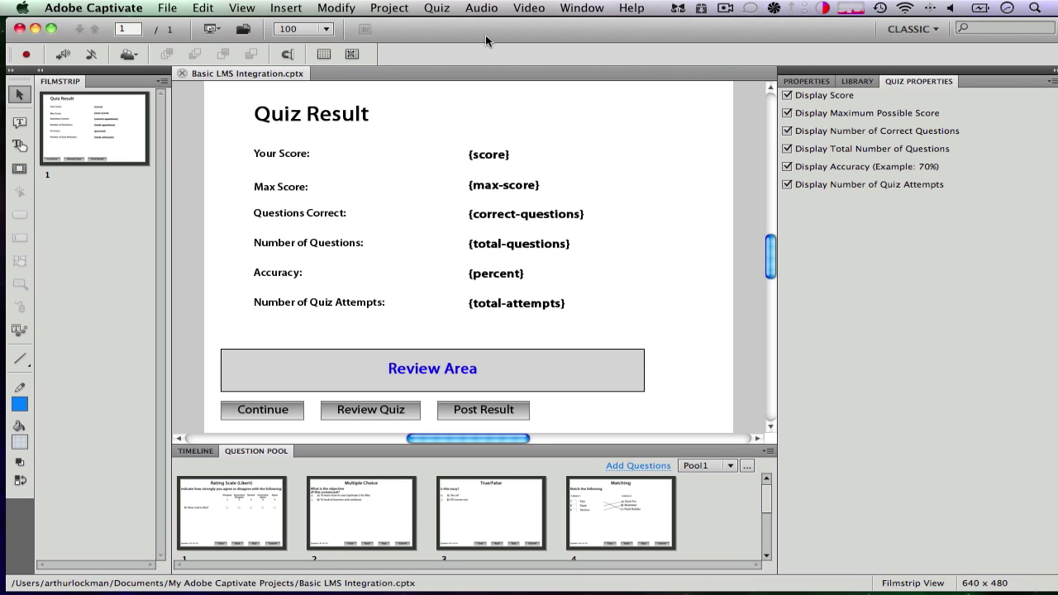
Change the workspace from CLASSIC to the Quizzing layout using the top-right switcher
left_click_drag(485, 35, 482, 35)
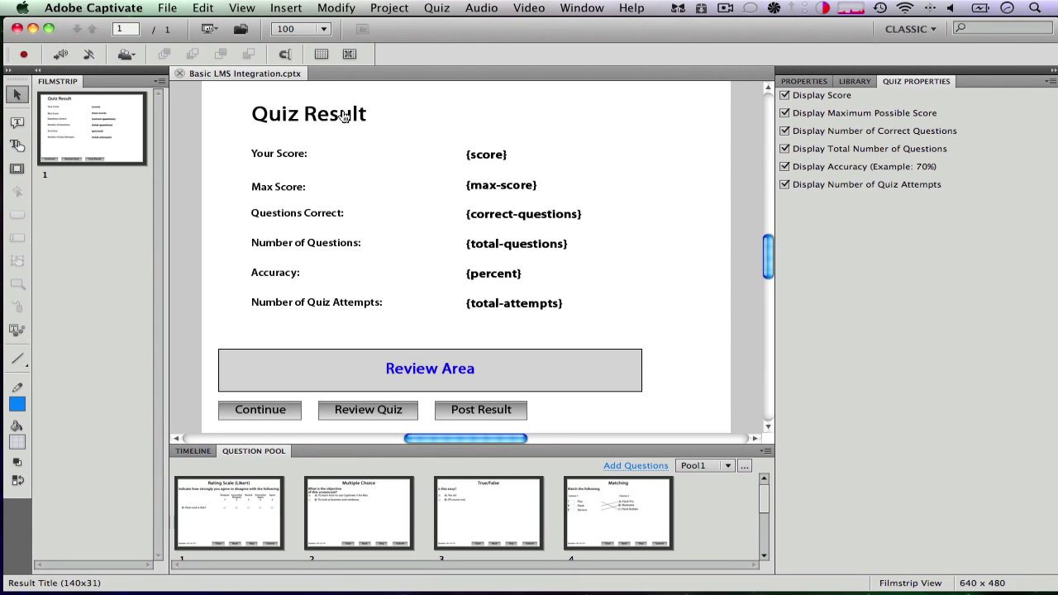
left_click_drag(767, 250, 767, 245)
scroll(597, 523, "down", 3)
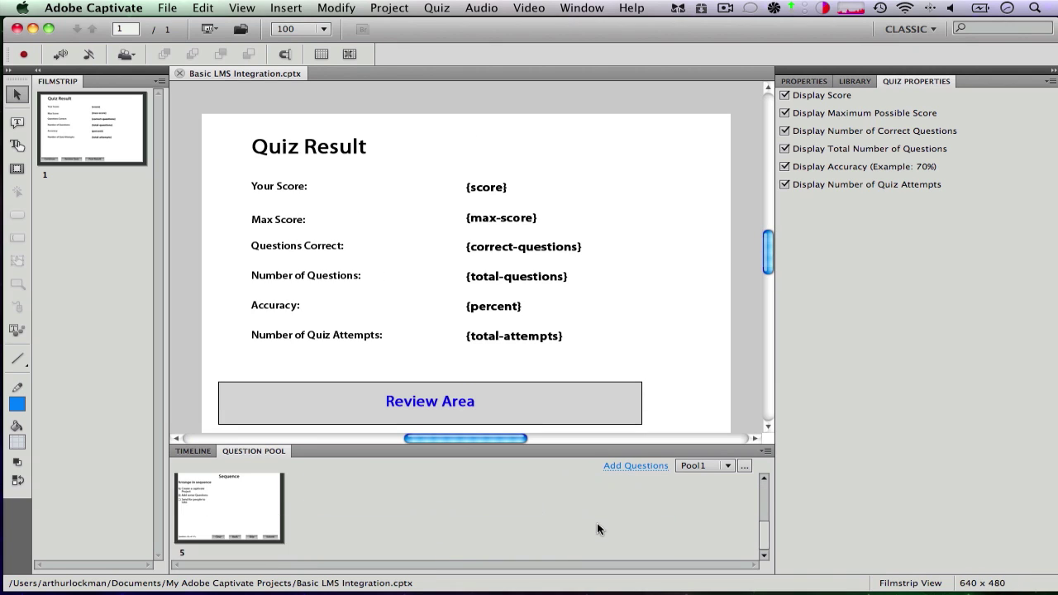
scroll(597, 523, "up", 3)
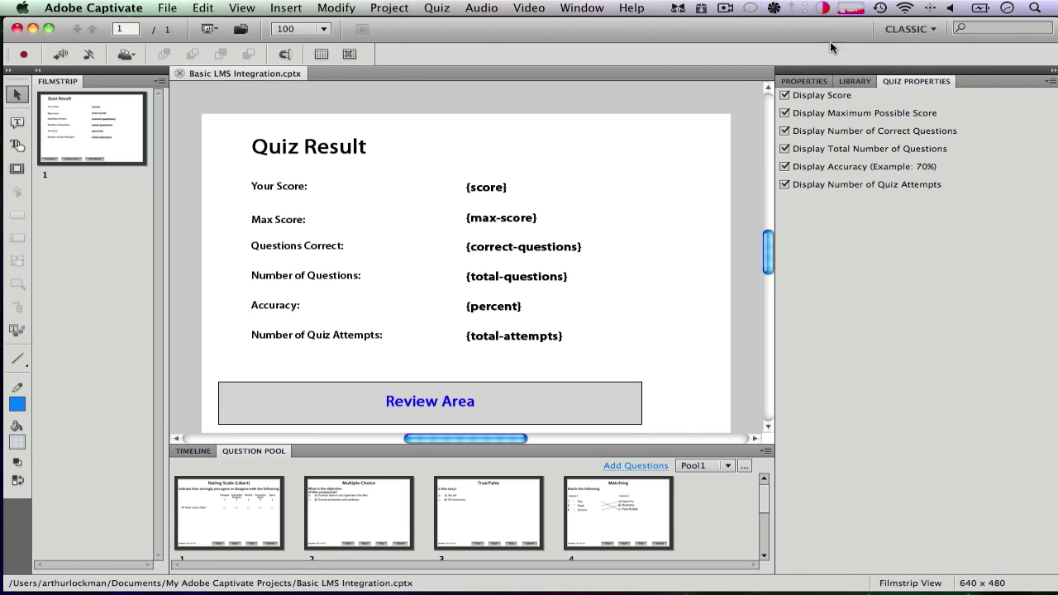
left_click(904, 30)
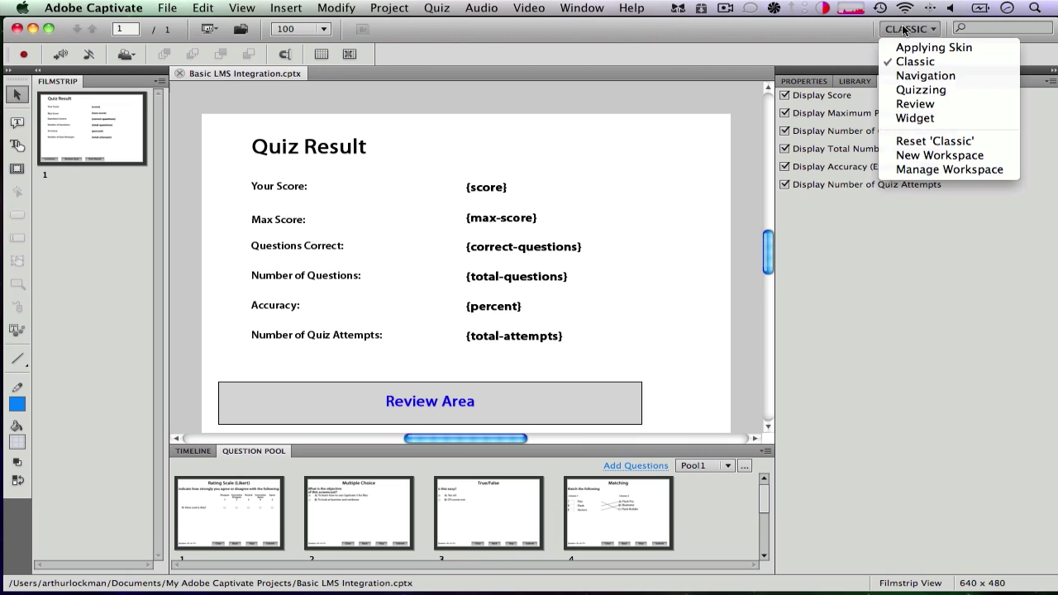
left_click(919, 89)
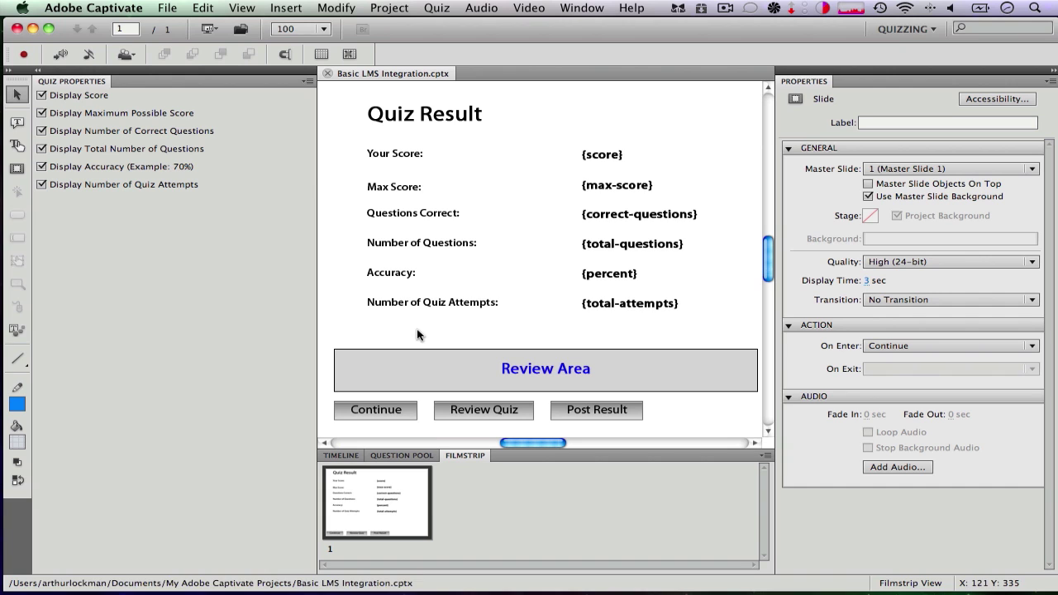
Browse the pool's questions: Rating Scale (Likert), Multiple Choice, True/False, Sequence and Matching
left_click(401, 457)
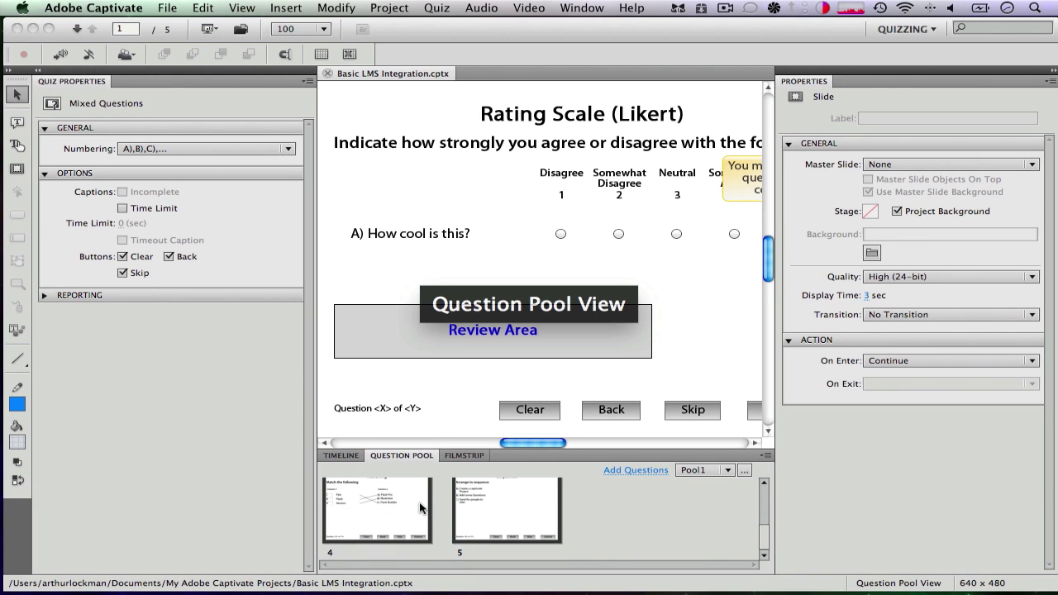
left_click(398, 513)
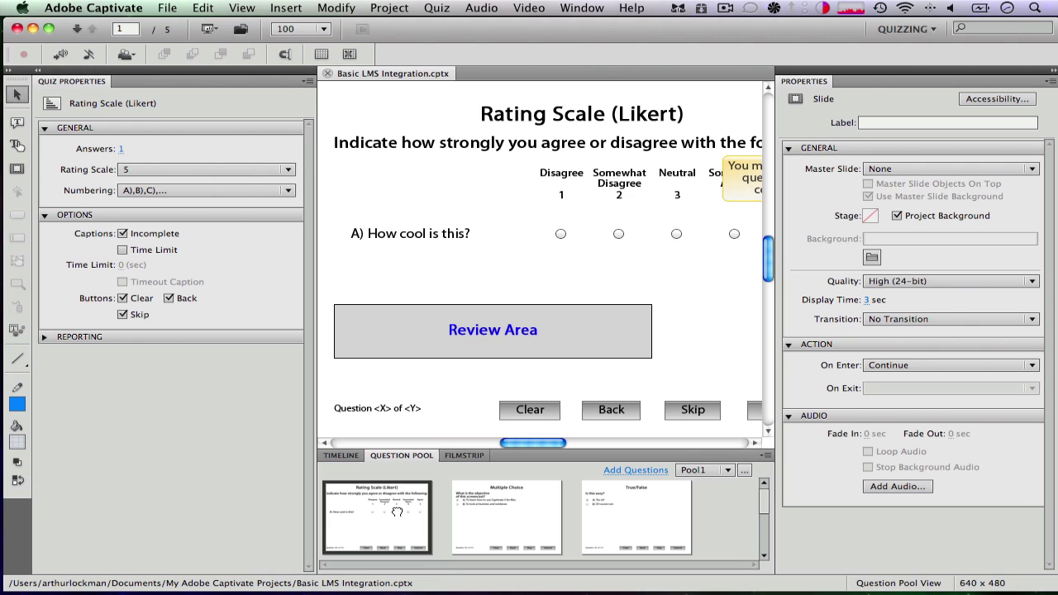
left_click(492, 516)
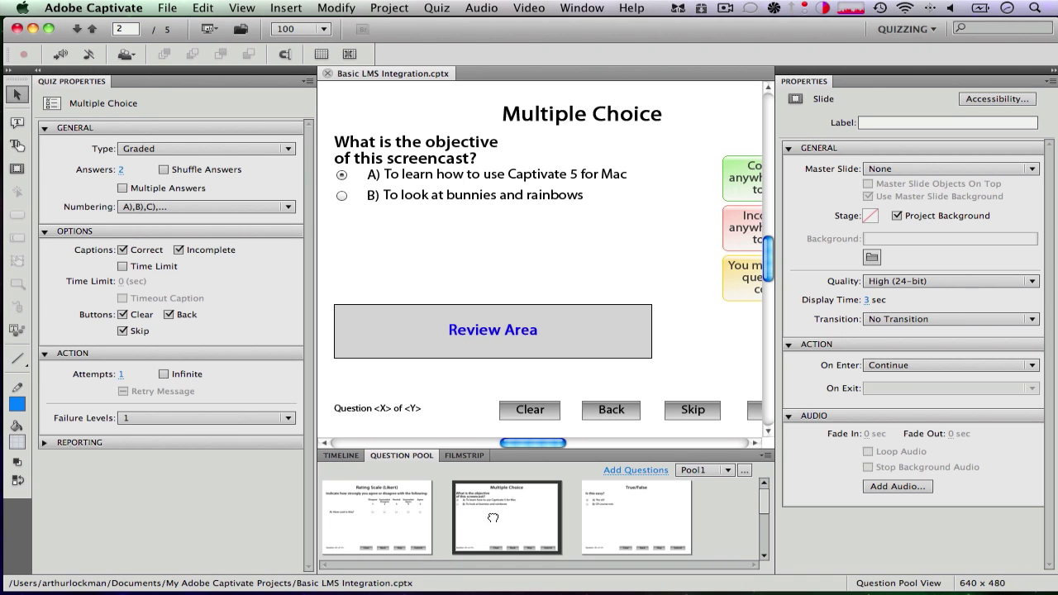
left_click(638, 516)
scroll(496, 520, "down", 3)
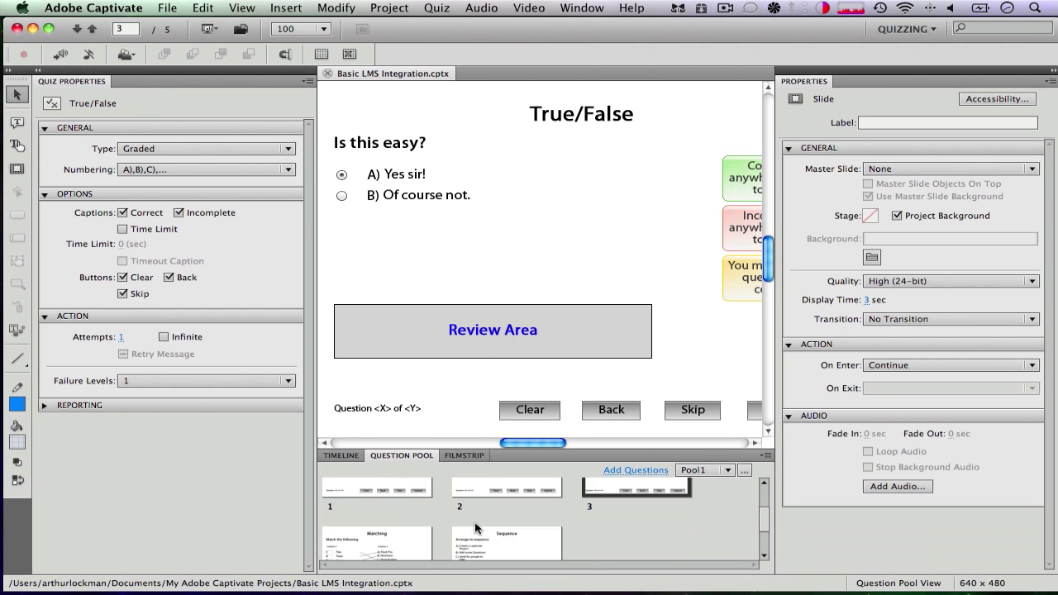
left_click(476, 526)
left_click(387, 533)
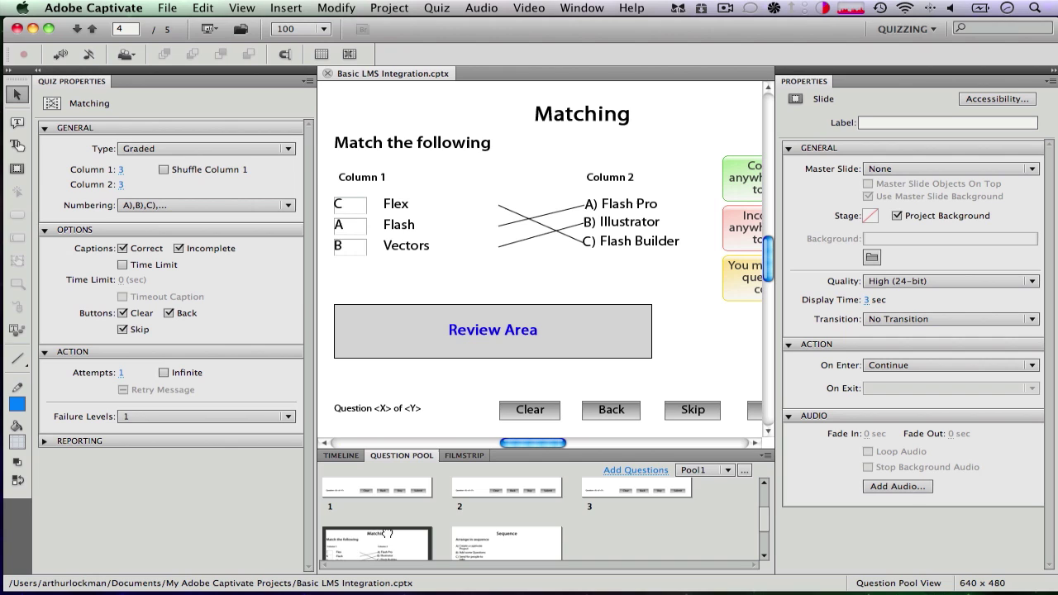
scroll(387, 533, "up", 3)
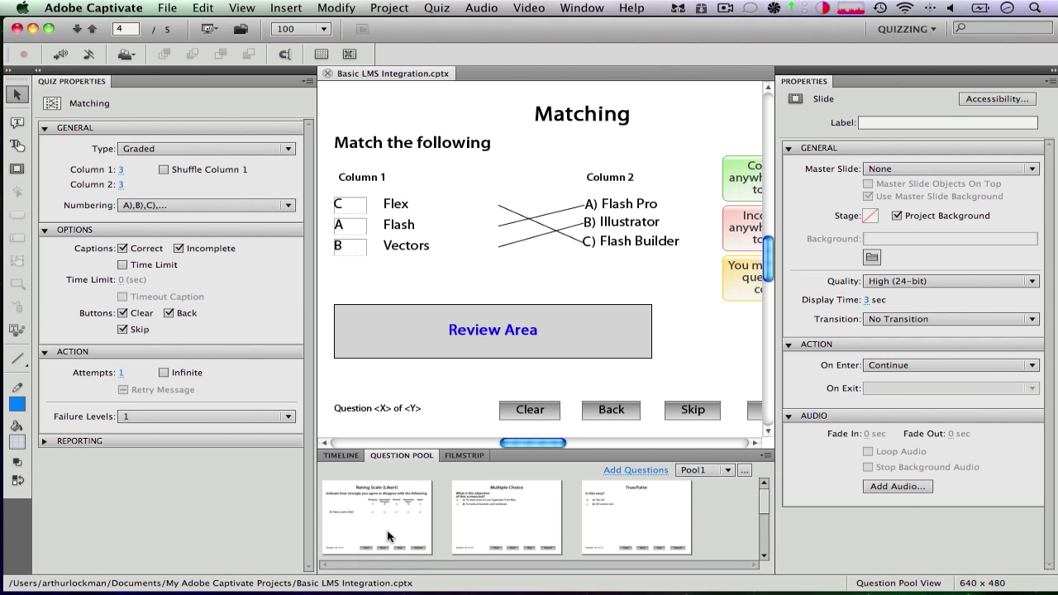
left_click(377, 525)
scroll(609, 497, "down", 3)
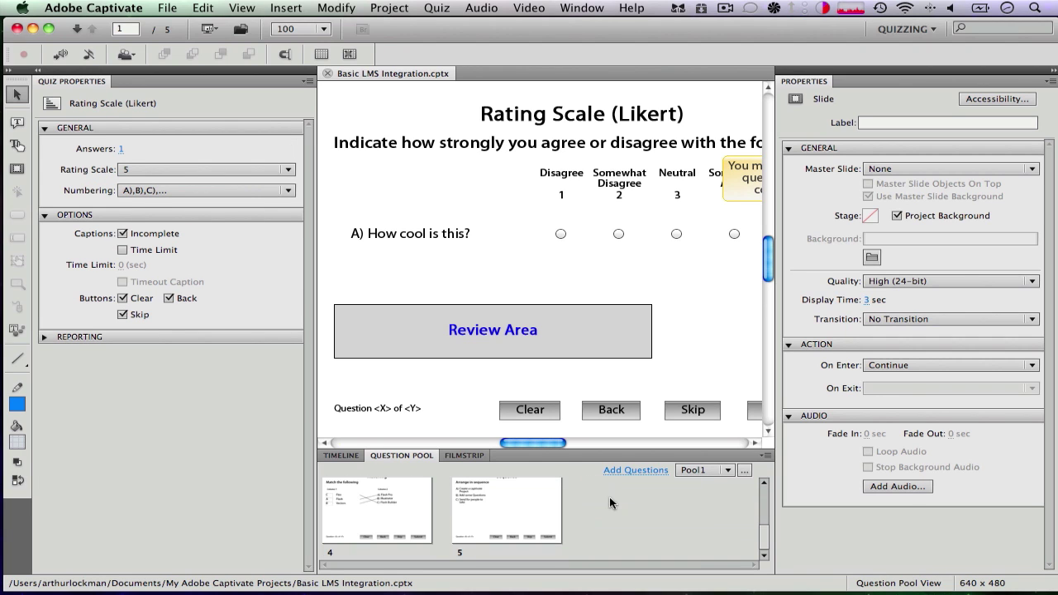
Select all five pool questions and move them to the Main Project
left_click(526, 523, "shift")
scroll(526, 522, "up", 3)
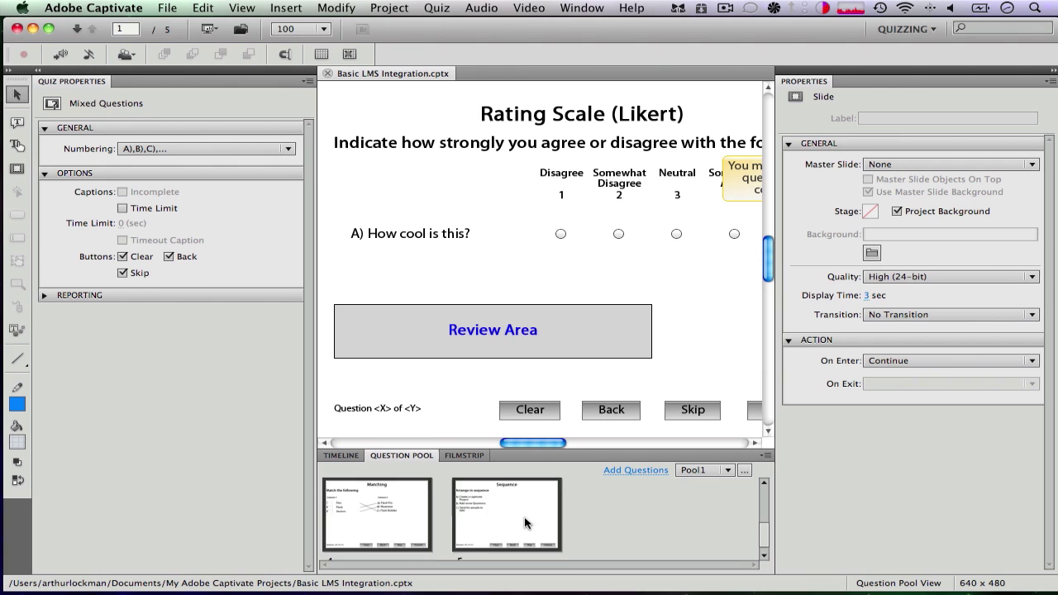
scroll(525, 522, "down", 3)
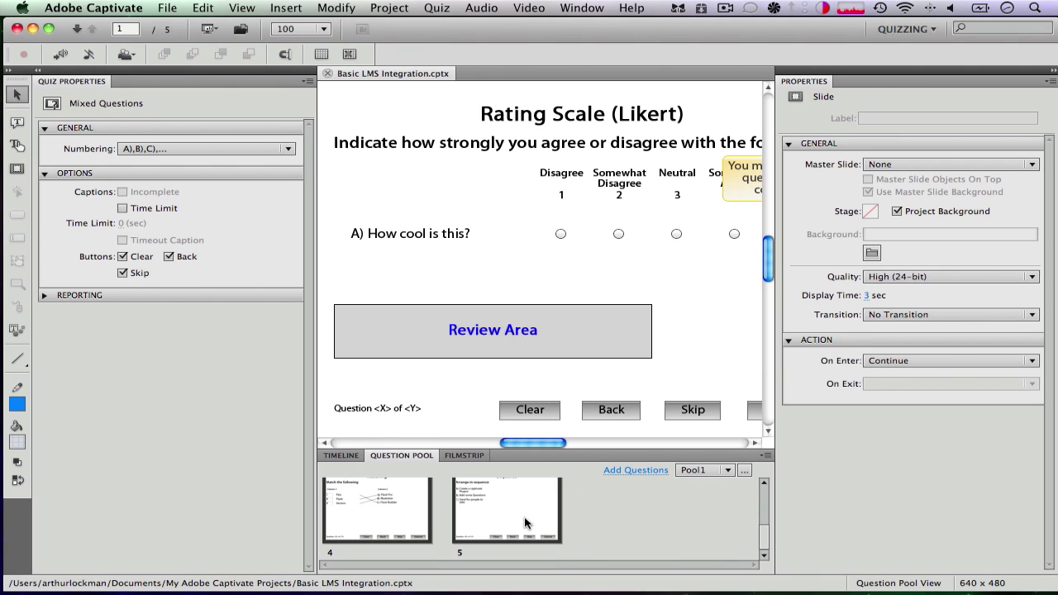
right_click(525, 522)
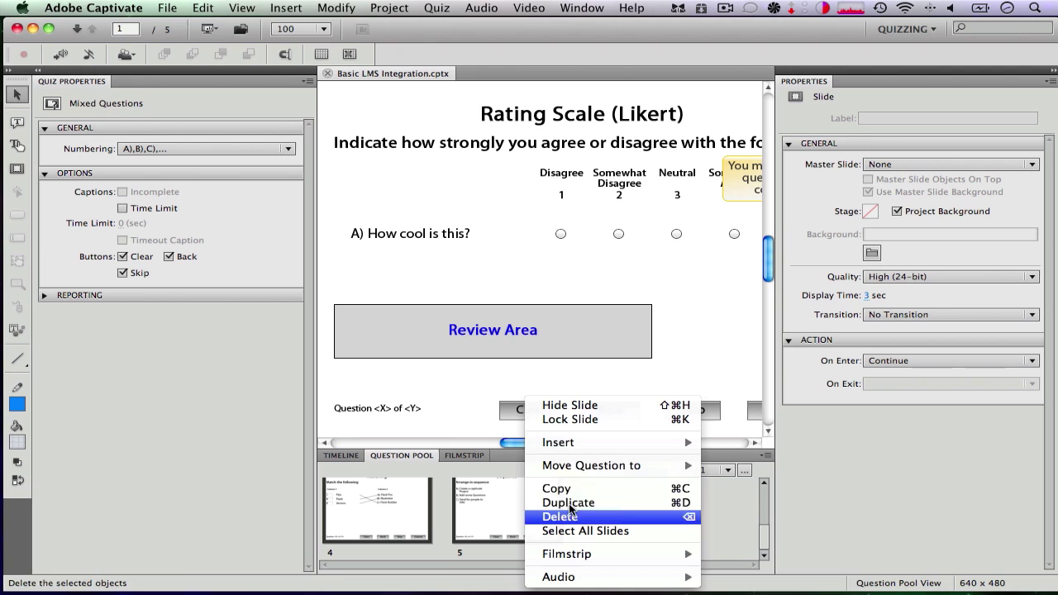
mouse_move(590, 471)
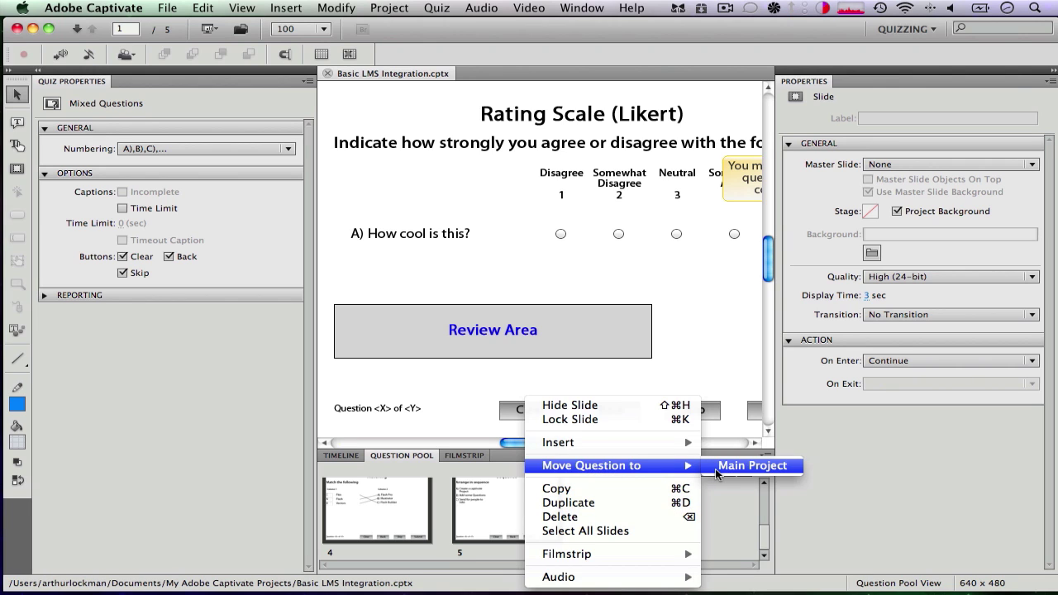
left_click(716, 470)
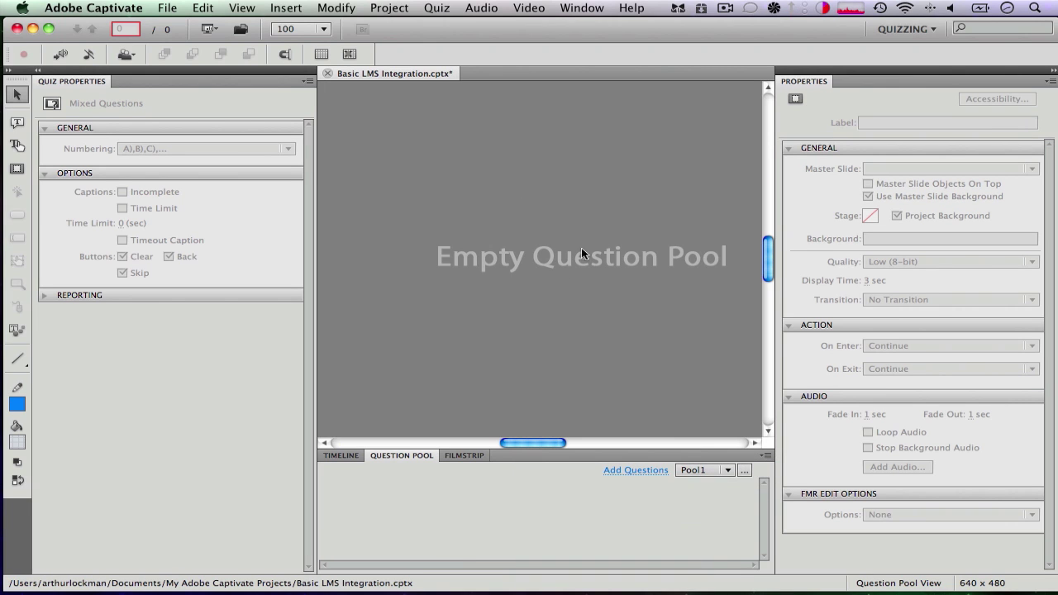
Look through Filmstrip slides 1–3, including the Multiple Choice and True/False questions
left_click(458, 456)
left_click(393, 510)
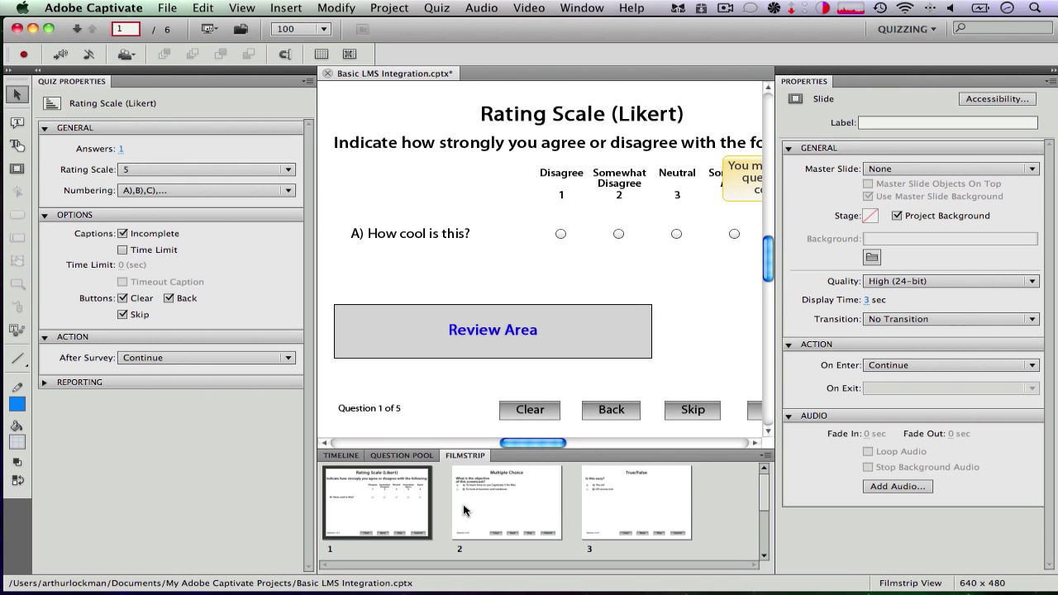
left_click(500, 506)
left_click(645, 501)
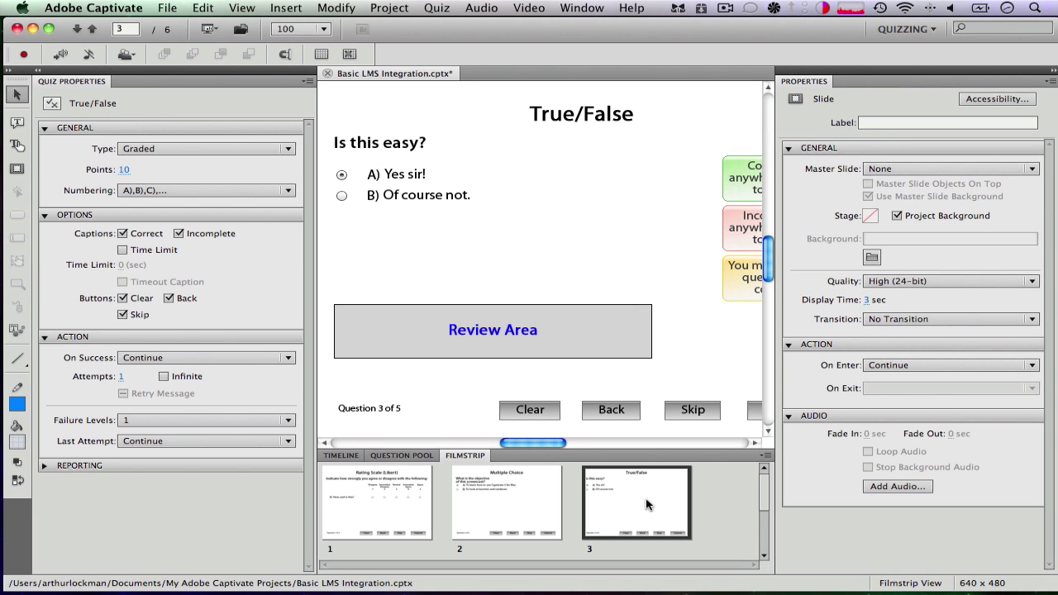
Preview the project, close the preview, and save the project
key("super+Return")
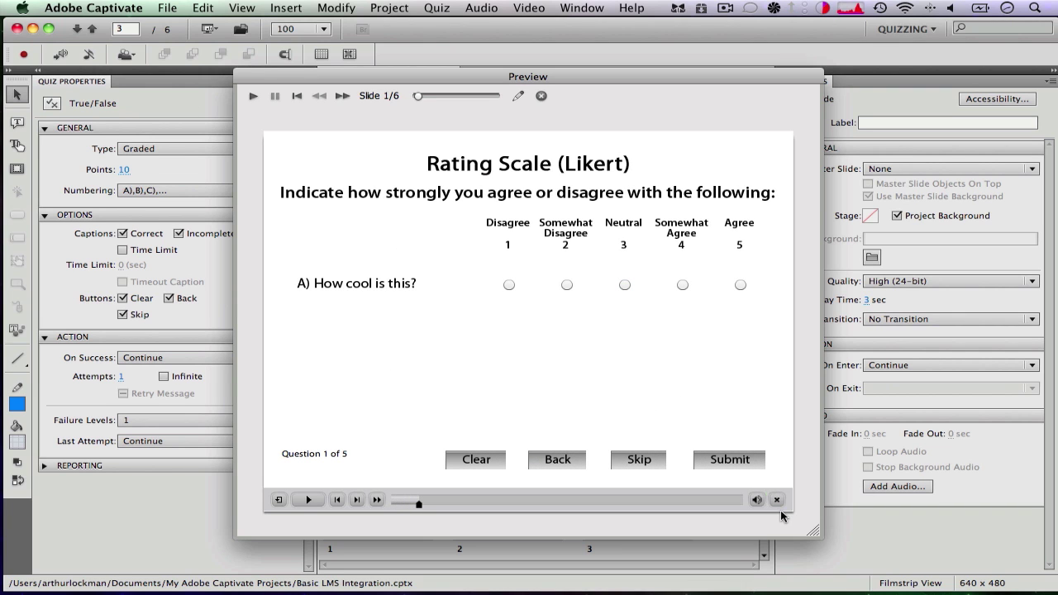
left_click(541, 96)
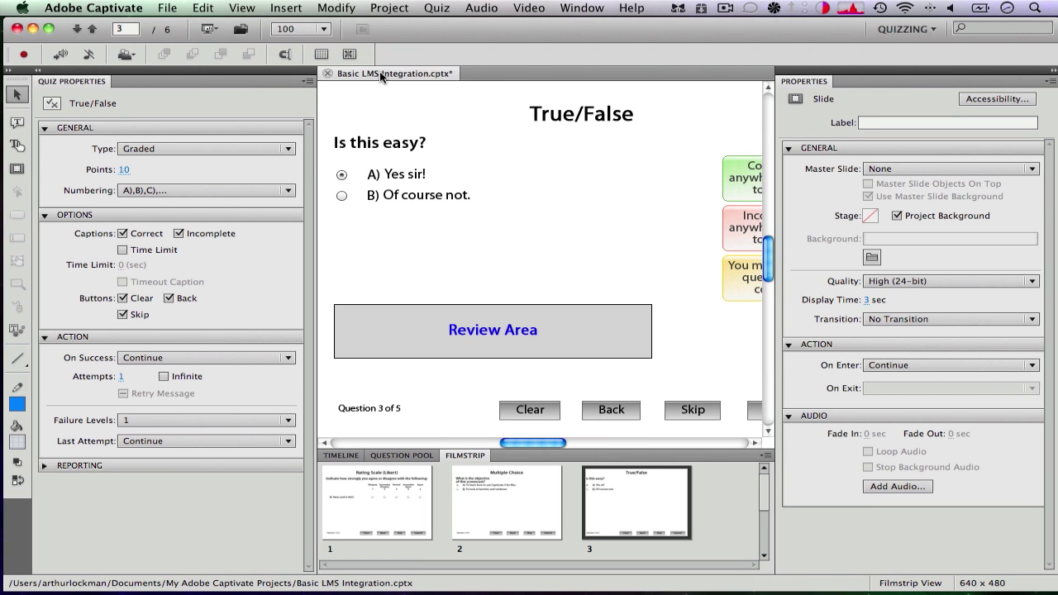
key("super+s")
In Quiz Preferences, enable reporting to Acrobat.com and bring up its Configure settings
left_click(436, 8)
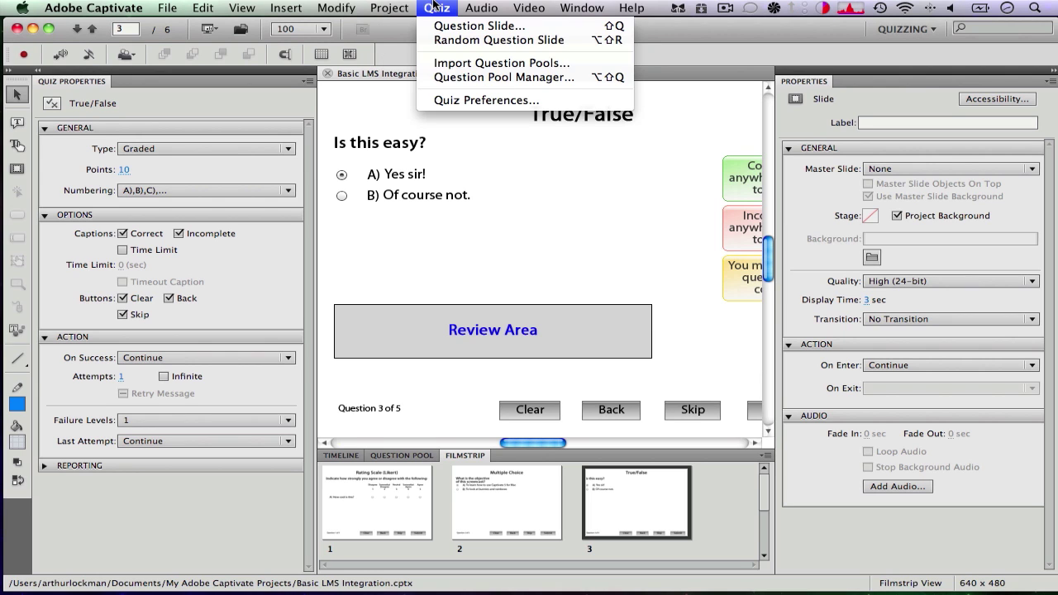
left_click(476, 100)
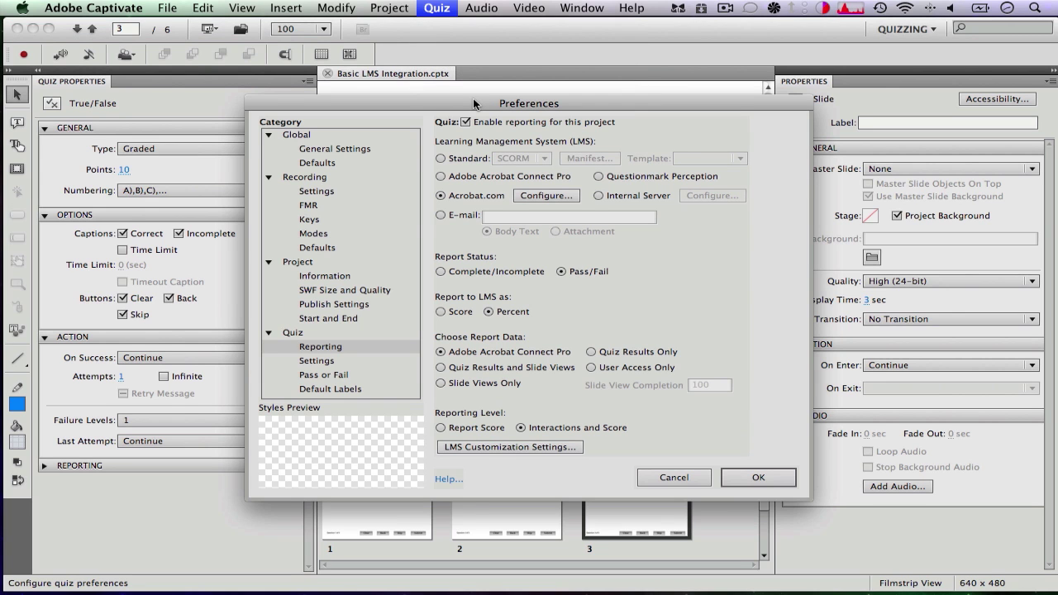
left_click(465, 121)
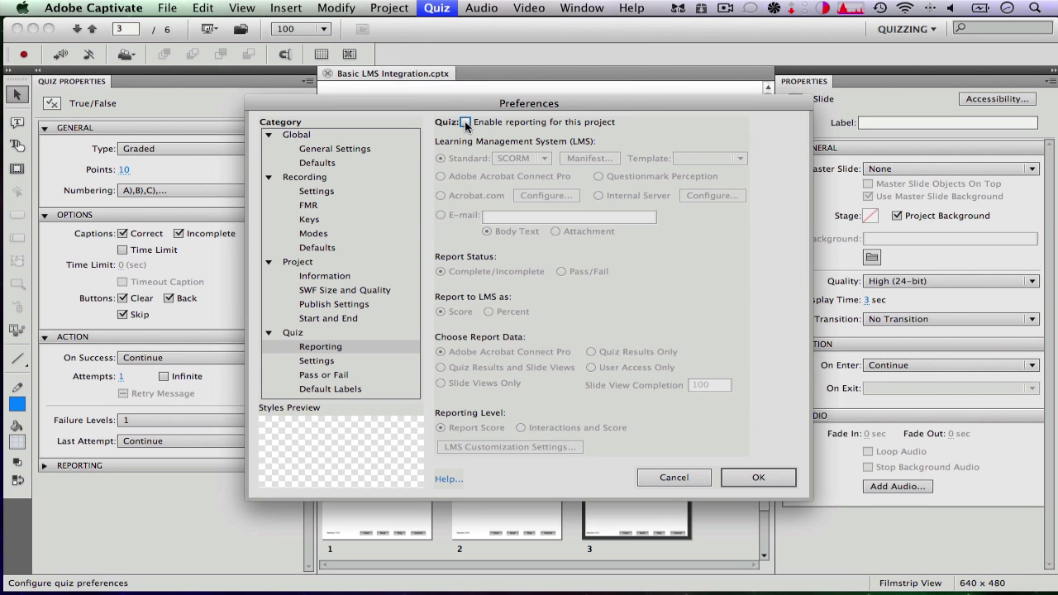
left_click(465, 122)
left_click(473, 196)
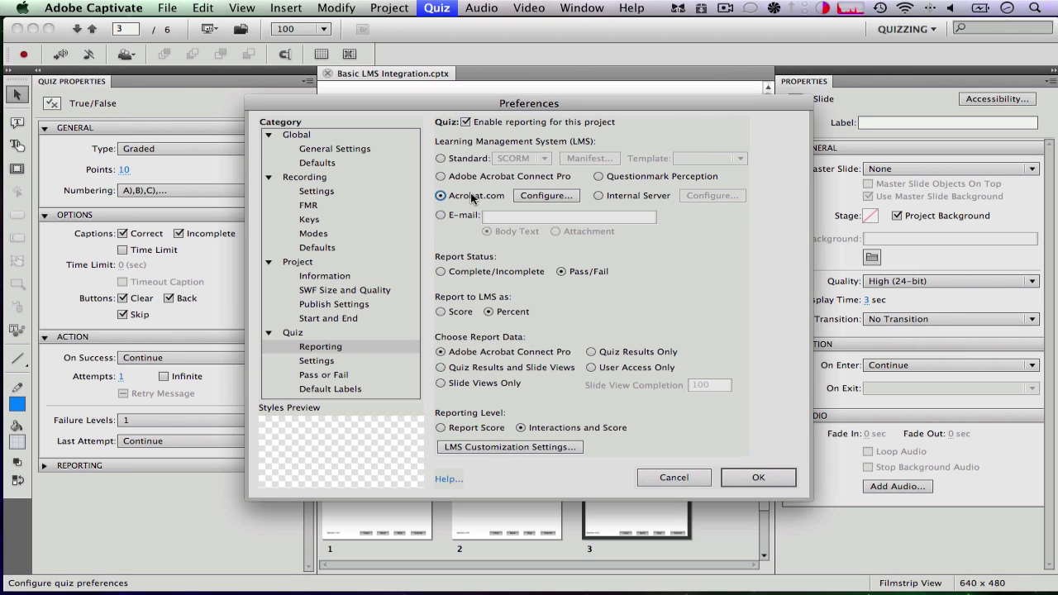
left_click(546, 196)
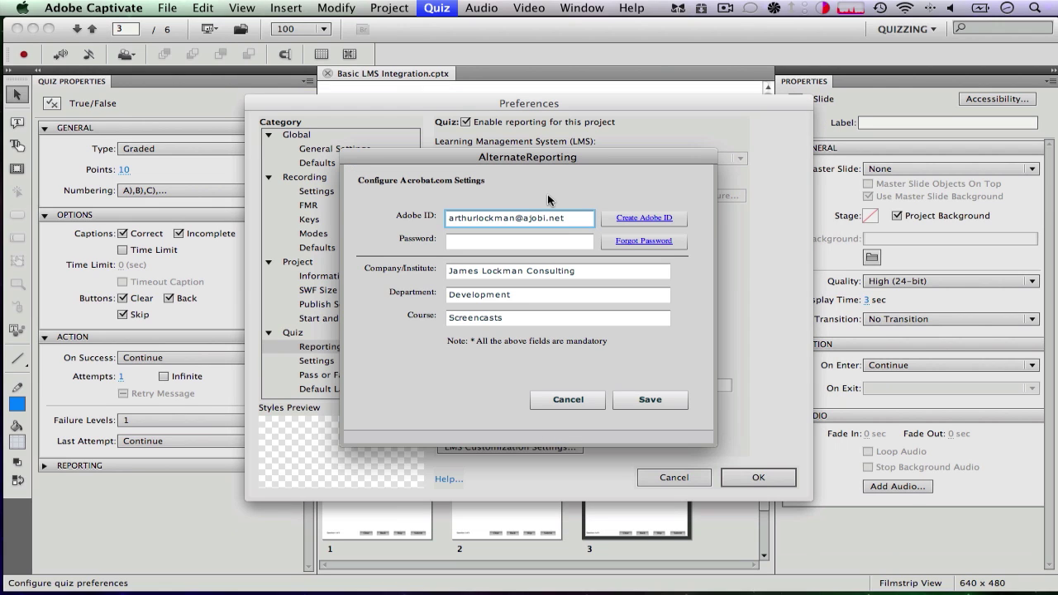
Review the Acrobat.com account ID, company, department and course fields, then close without saving
left_click(552, 243)
left_click(572, 219)
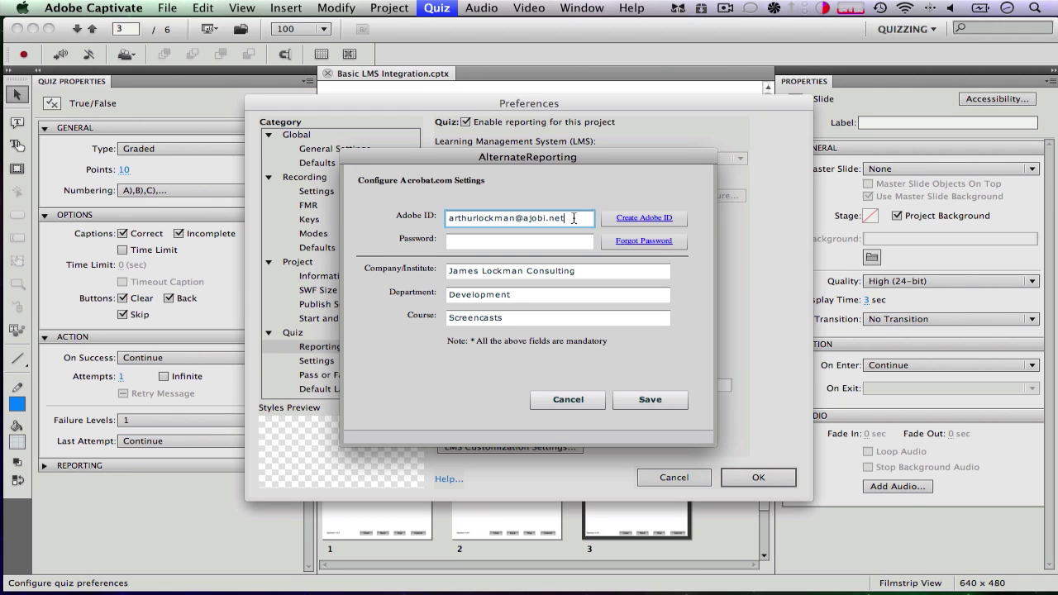
left_click(542, 276)
left_click(537, 296)
left_click(535, 320)
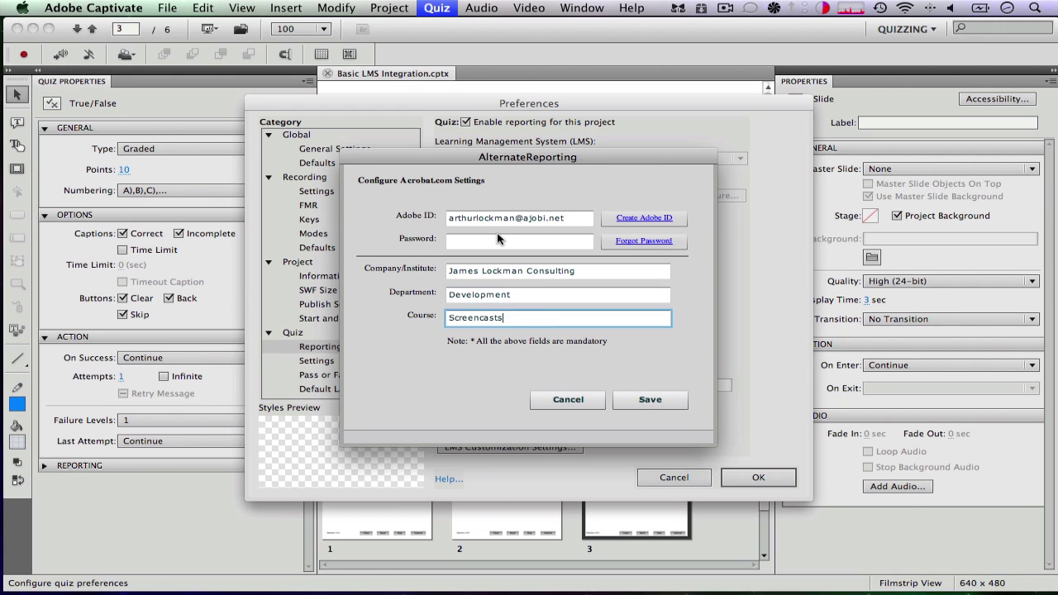
left_click(585, 394)
Enter the account password and save the Acrobat.com reporting settings
left_click(545, 195)
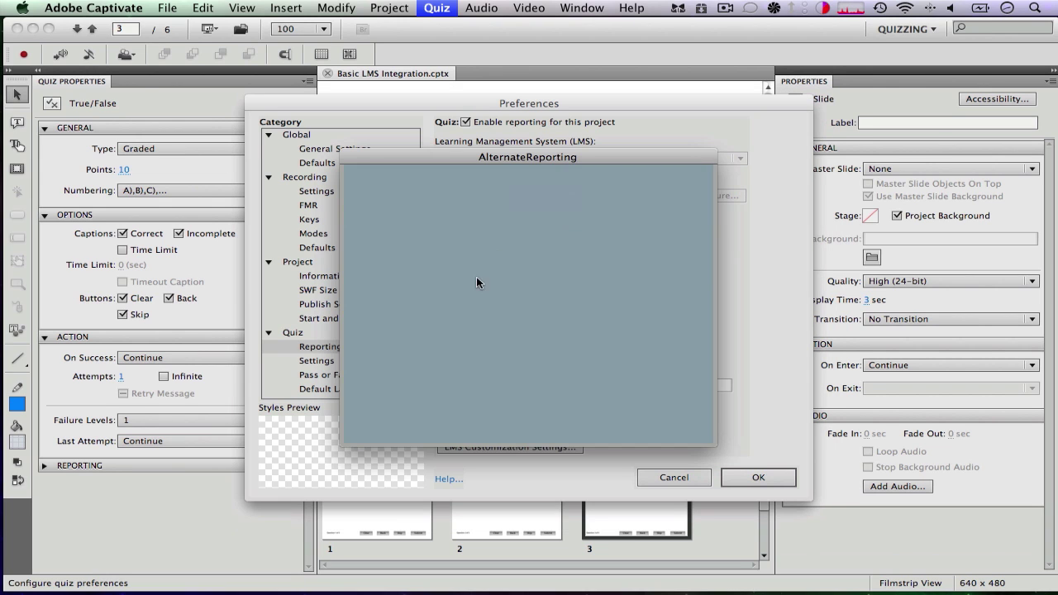
left_click(476, 240)
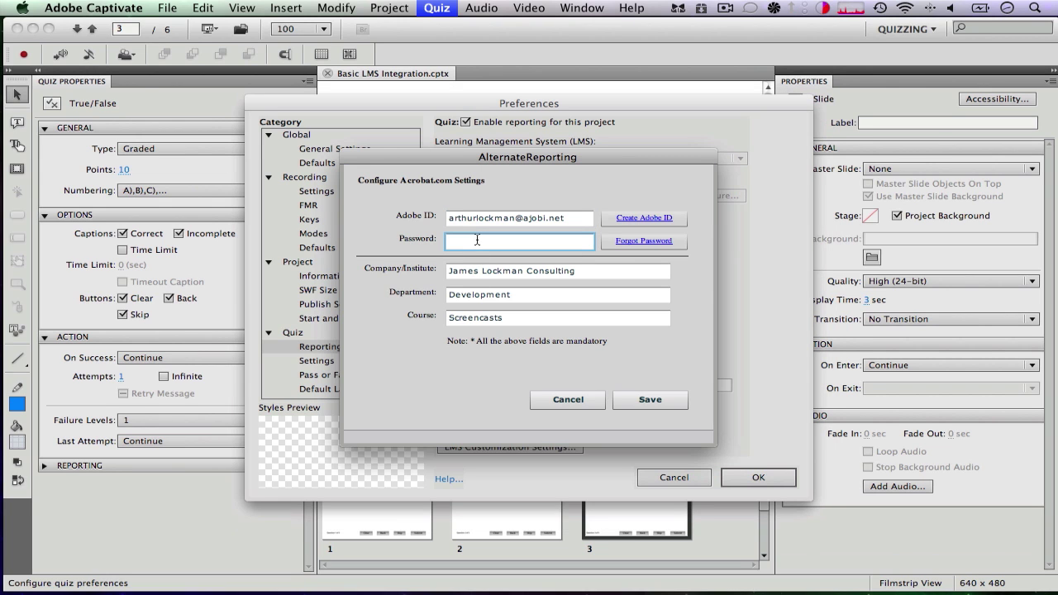
type("********")
left_click(651, 400)
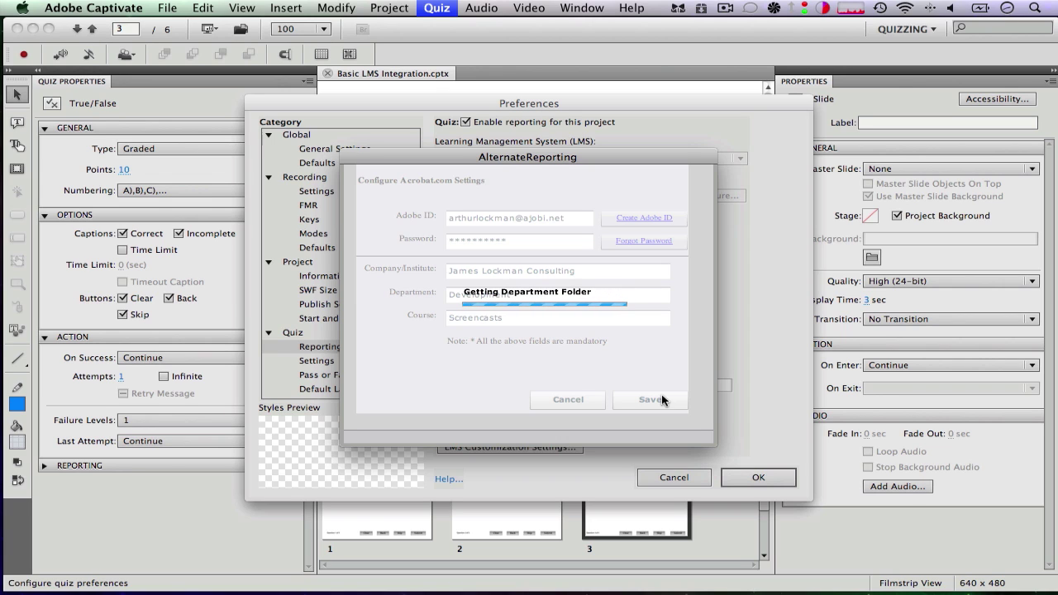
left_click(651, 399)
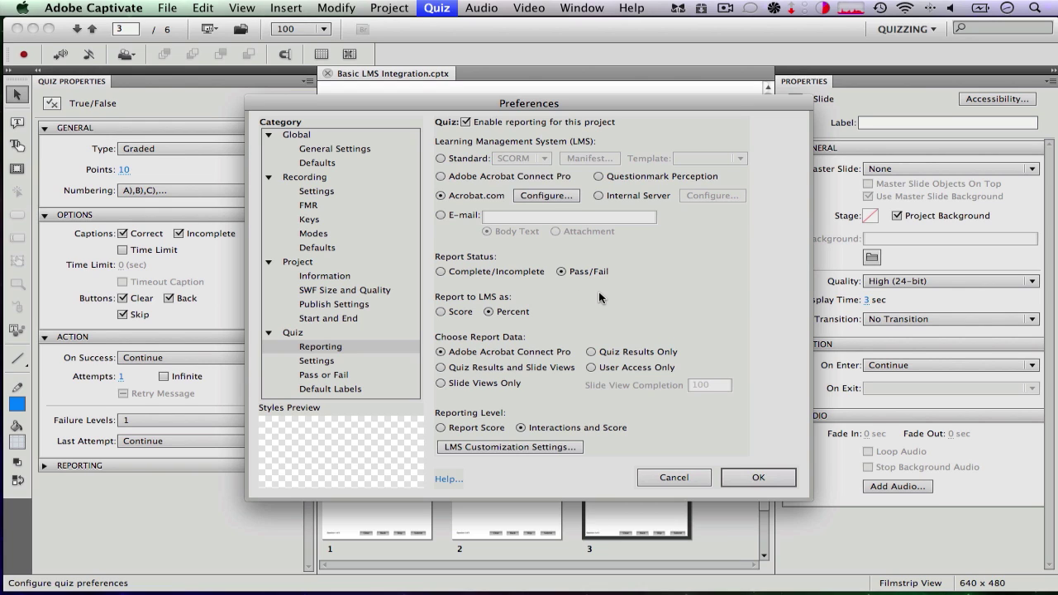
Report Pass/Fail status as Percent with Adobe Acrobat Connect Pro report data, and confirm
left_click(469, 275)
left_click(604, 271)
left_click(509, 316)
left_click(465, 314)
left_click(505, 311)
left_click(462, 356)
left_click(734, 476)
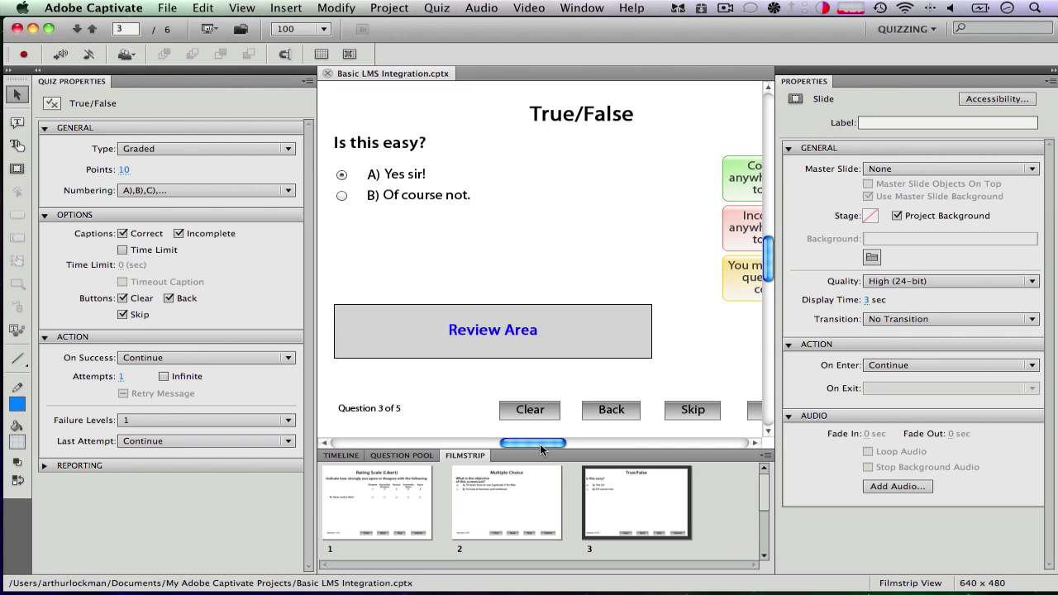
Preview the quiz and answer the rating-scale question with Agree
left_click_drag(539, 444, 539, 443)
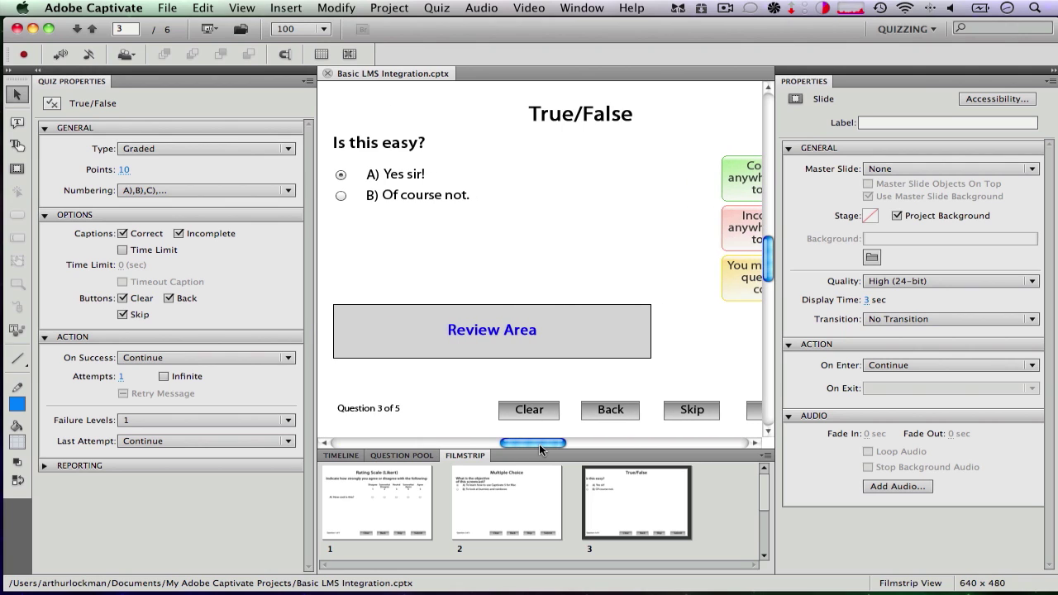
key("super+Return")
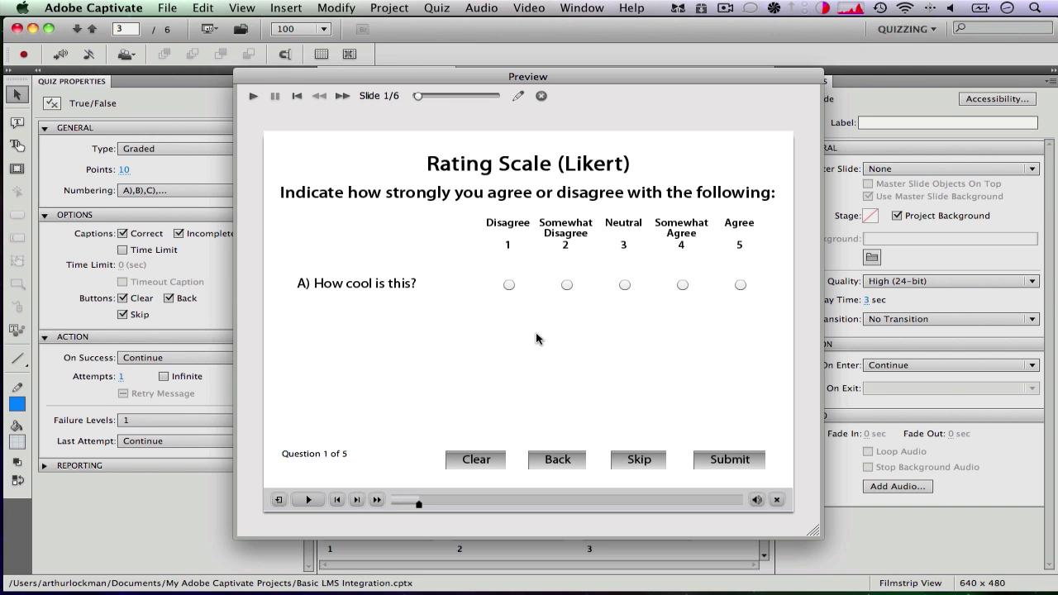
left_click(741, 287)
left_click(727, 461)
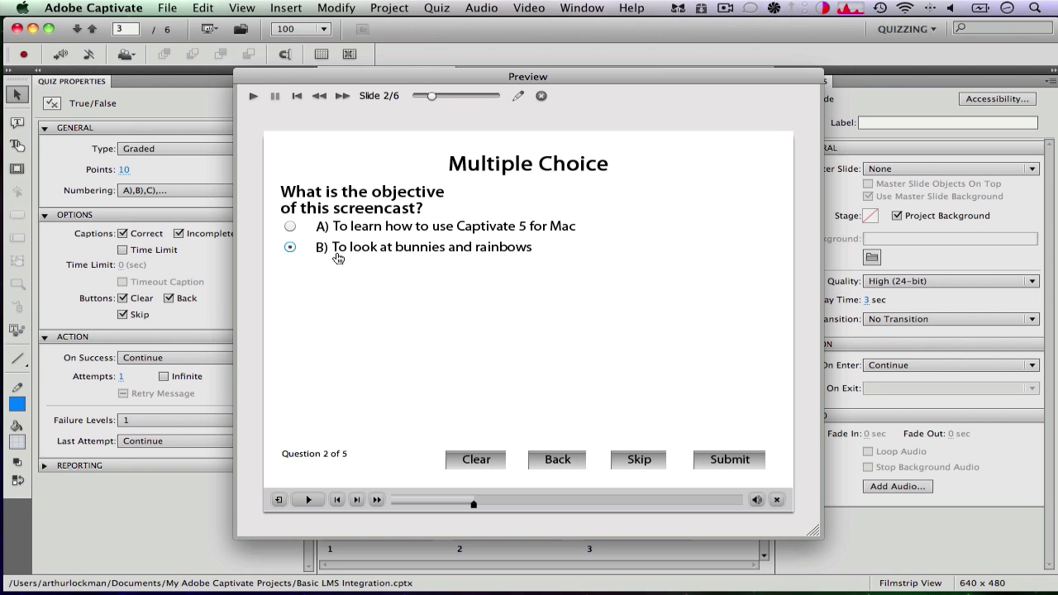
Submit the Multiple Choice answer, then answer True/False correctly with 'A) Yes sir!'
left_click(732, 460)
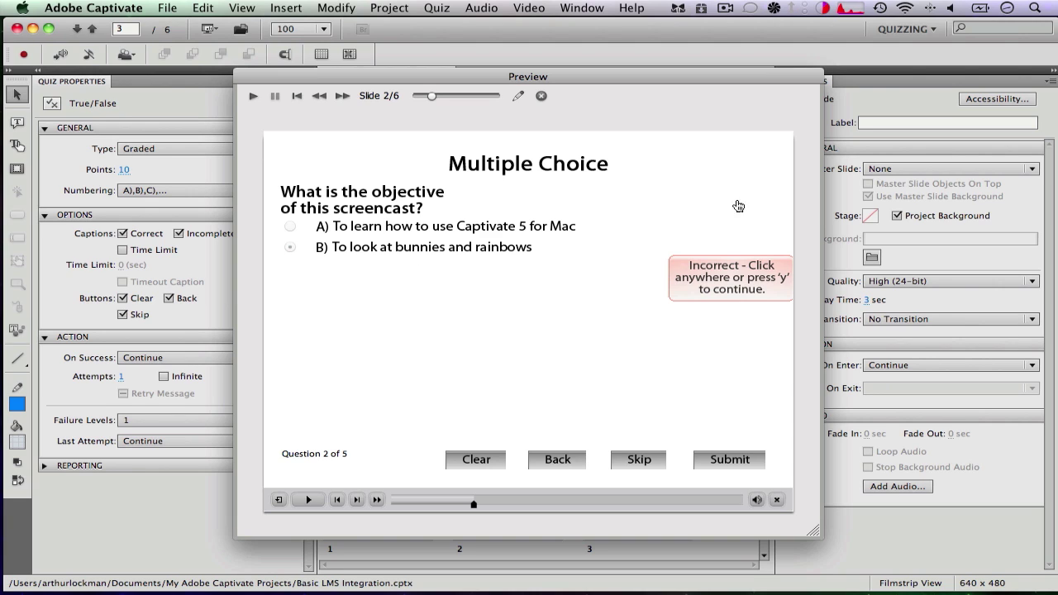
left_click(622, 301)
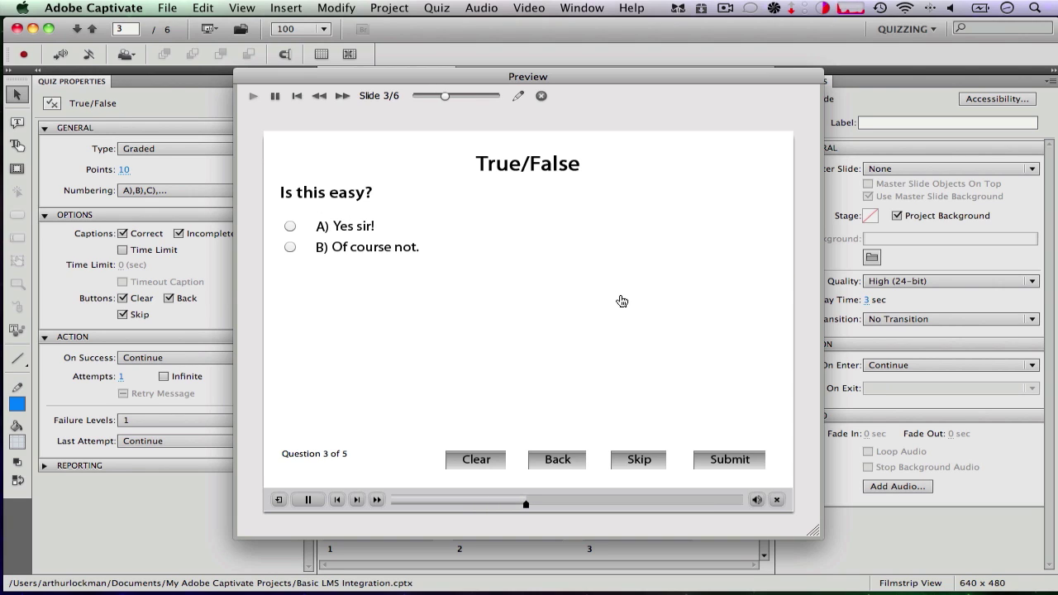
left_click(361, 230)
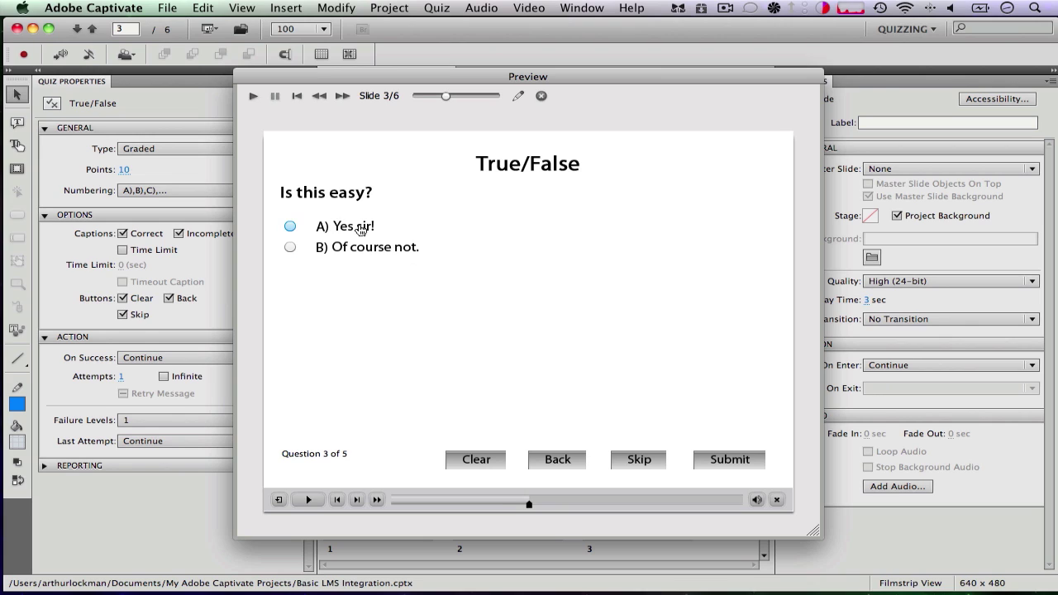
left_click(729, 463)
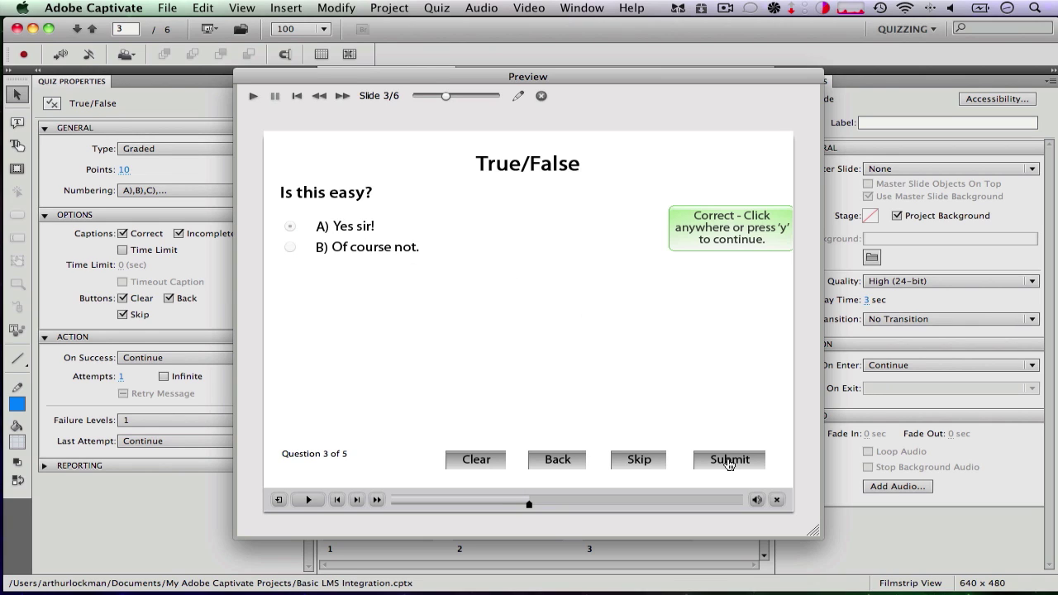
left_click(688, 355)
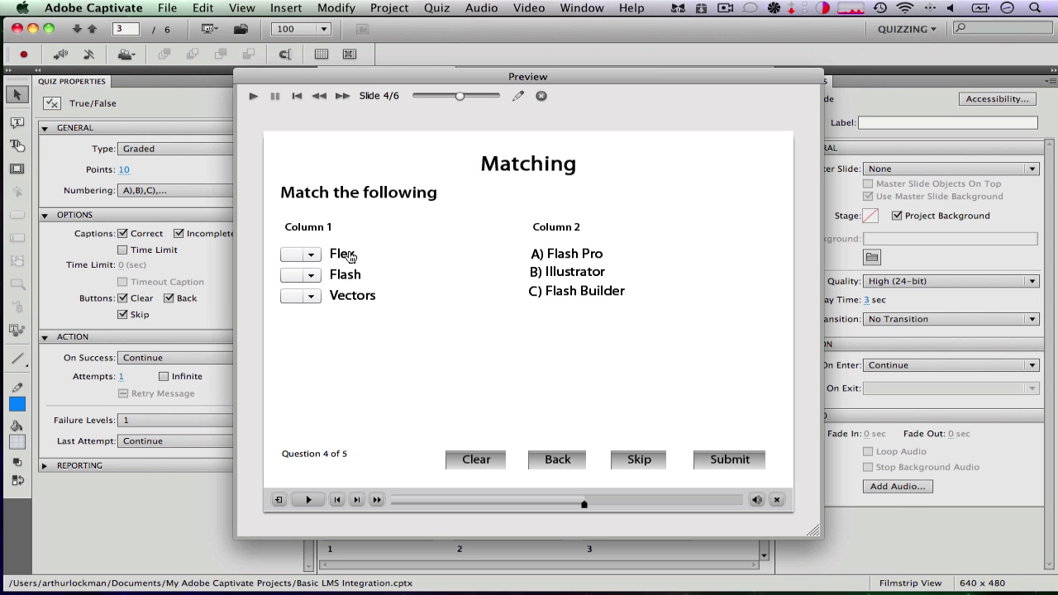
Match Flex to C) Flash Builder, Vectors to B) Illustrator, Flash to A) Flash Pro, and submit
left_click_drag(351, 257, 600, 258)
left_click_drag(339, 254, 570, 273)
left_click_drag(339, 258, 563, 299)
left_click_drag(370, 301, 536, 279)
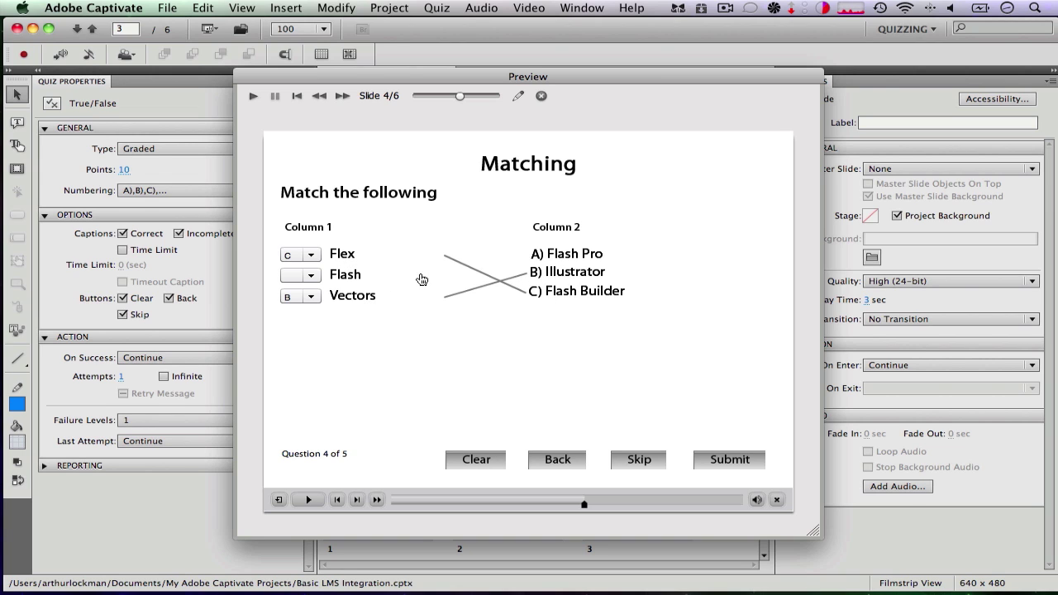
left_click_drag(358, 279, 558, 257)
left_click(304, 275)
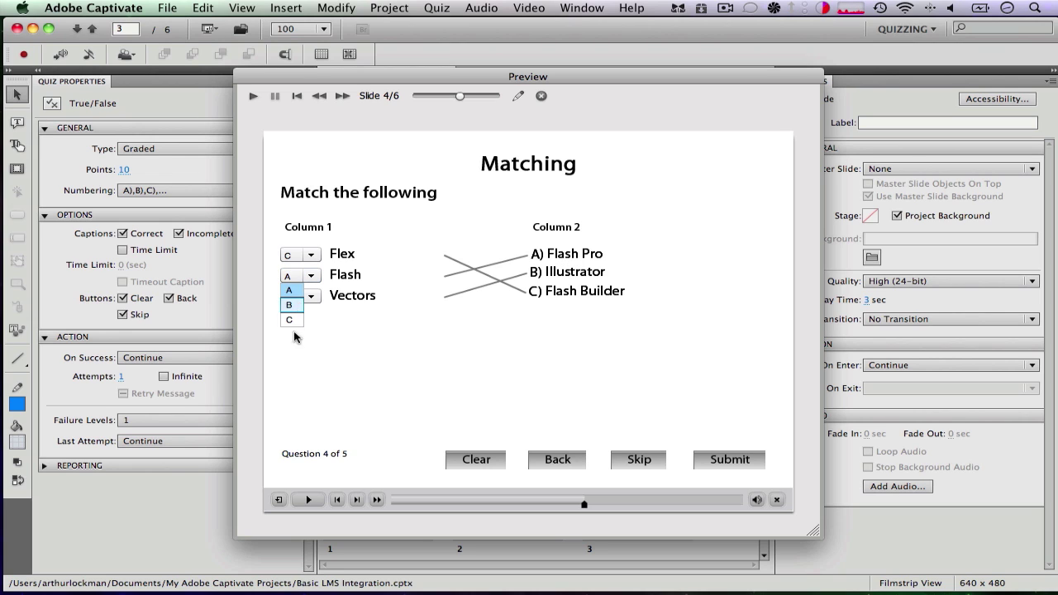
left_click(304, 290)
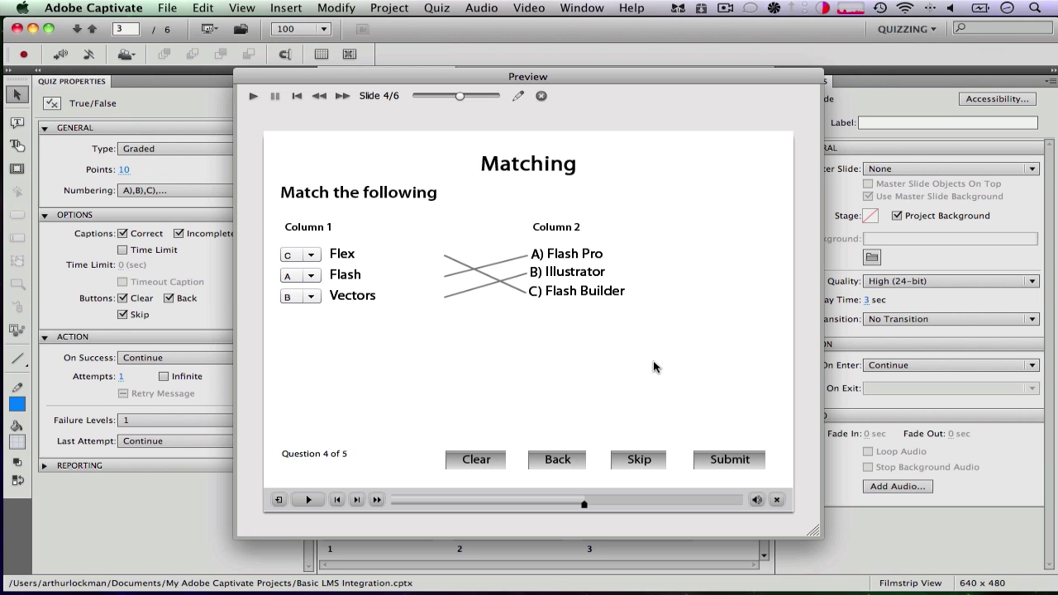
left_click(738, 459)
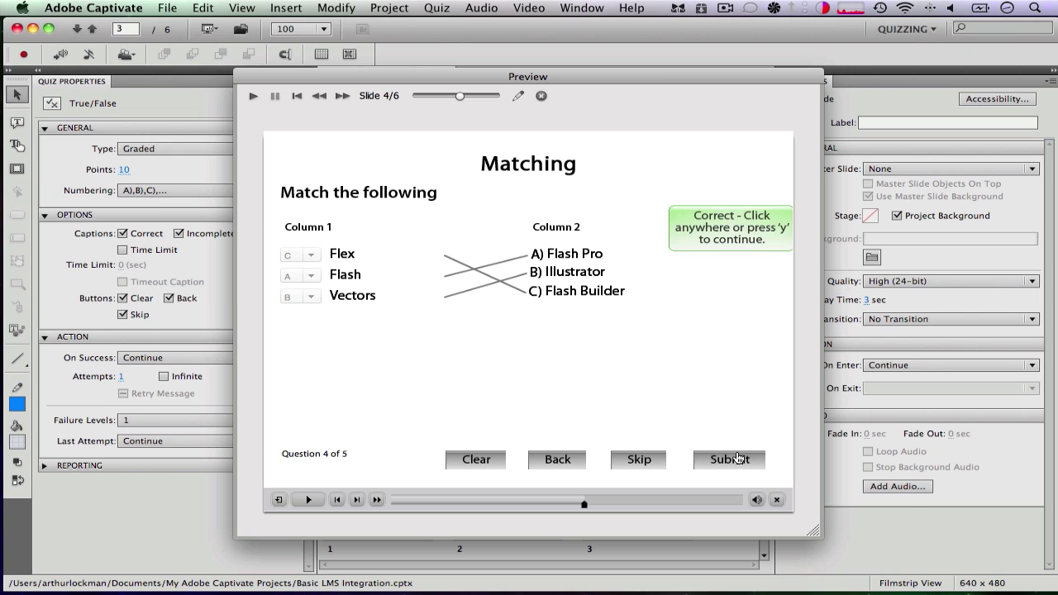
left_click(651, 399)
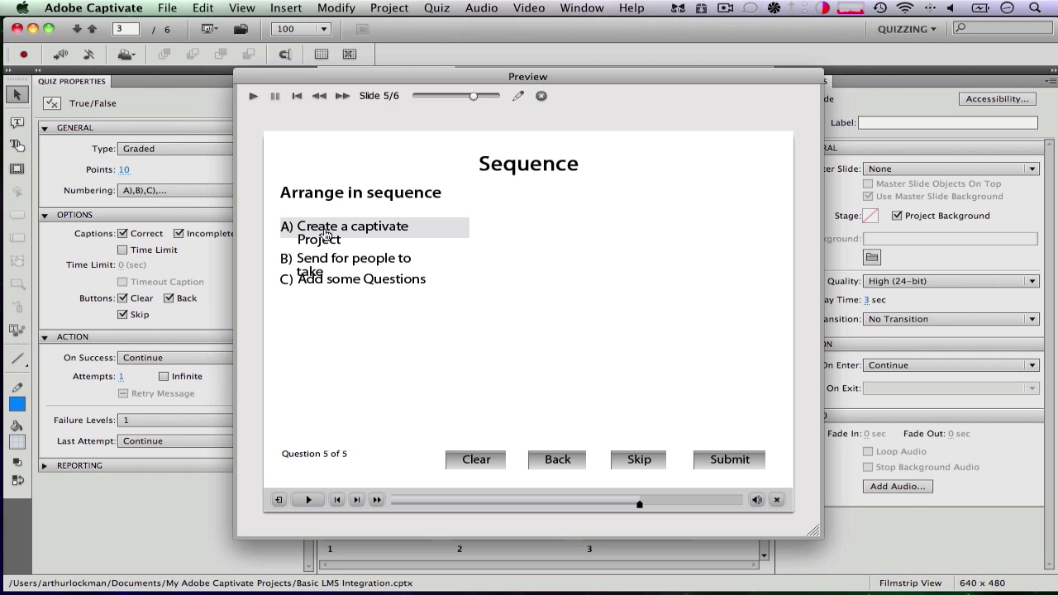
Move 'Send for people to take' to last place in the sequence and submit
left_click_drag(316, 258, 316, 299)
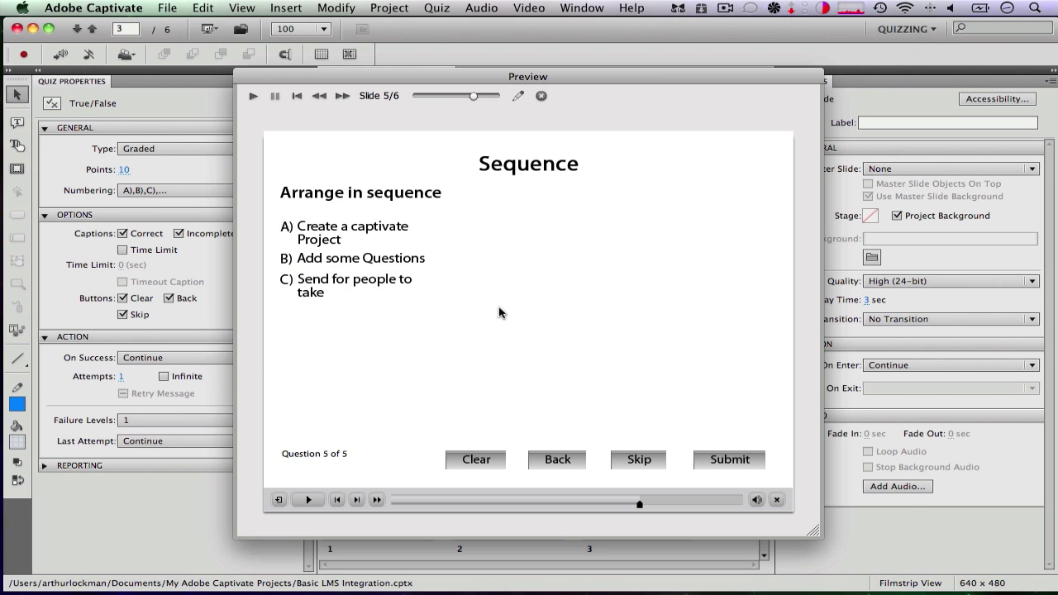
left_click(737, 461)
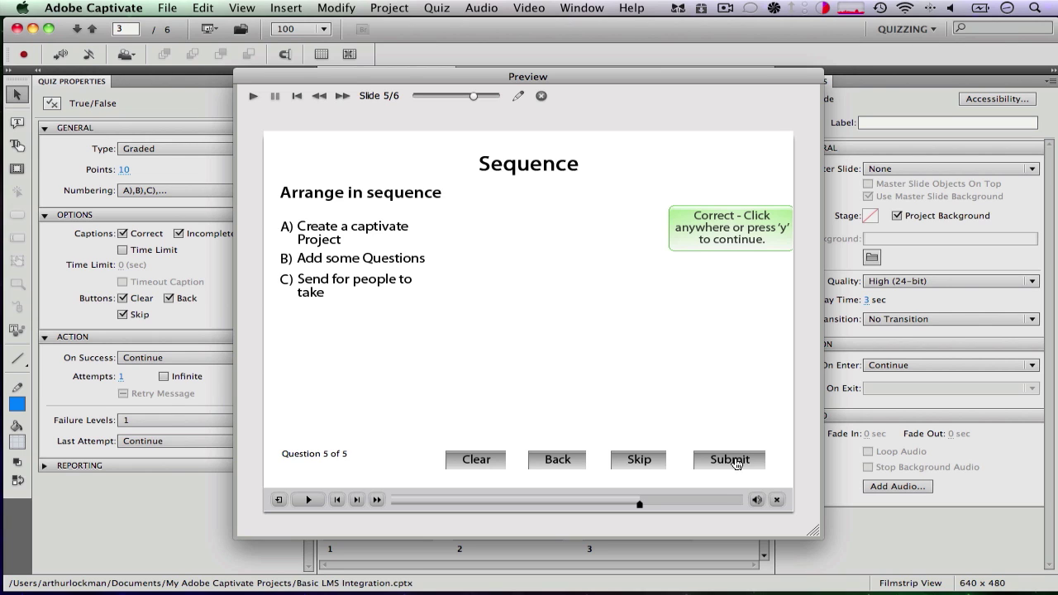
left_click(717, 356)
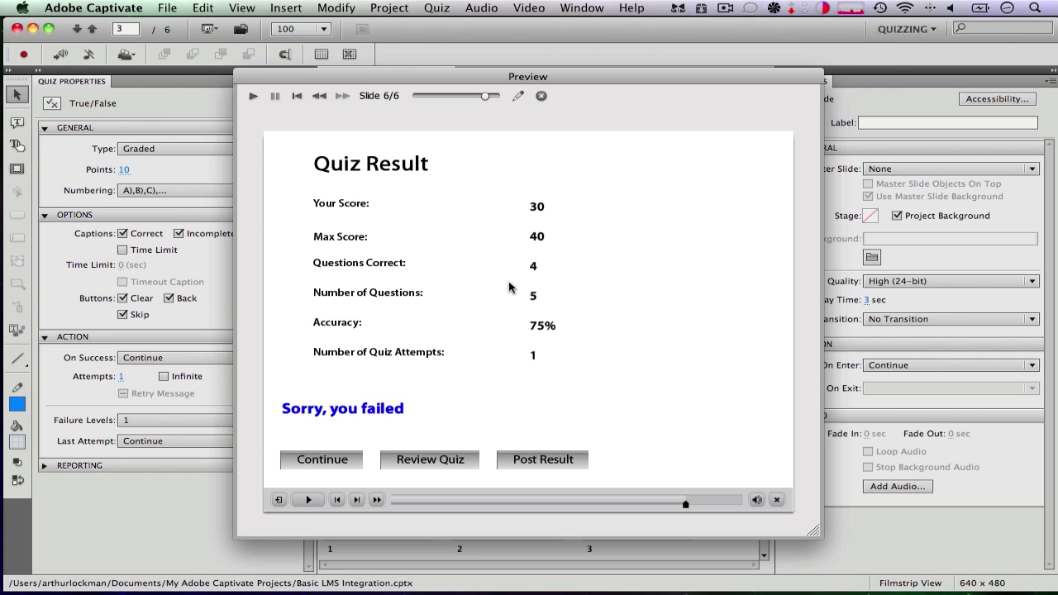
Sign in to Acrobat.com with the Adobe ID and password and send the quiz results
left_click(549, 463)
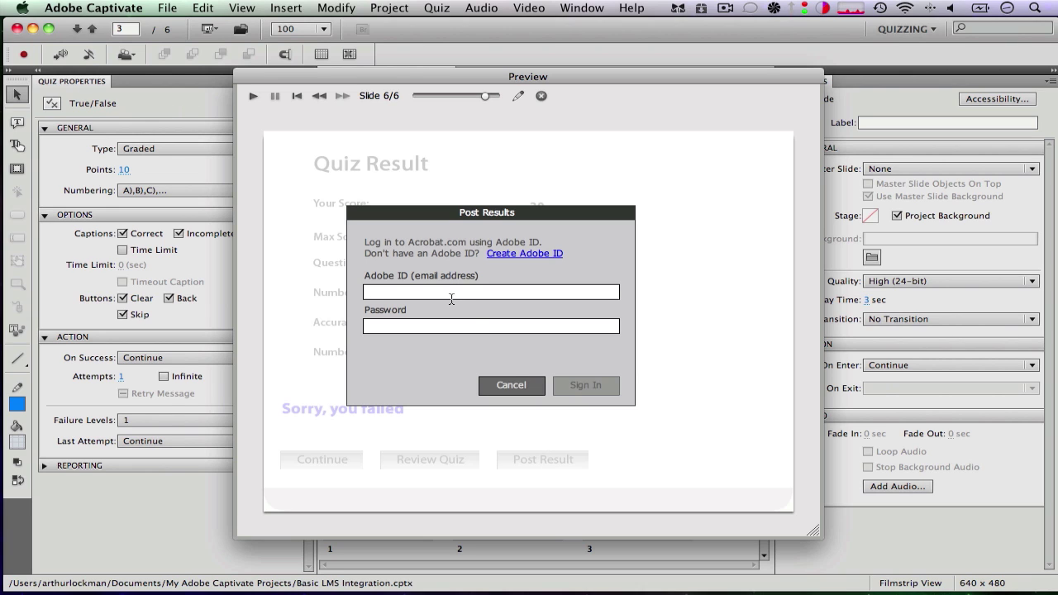
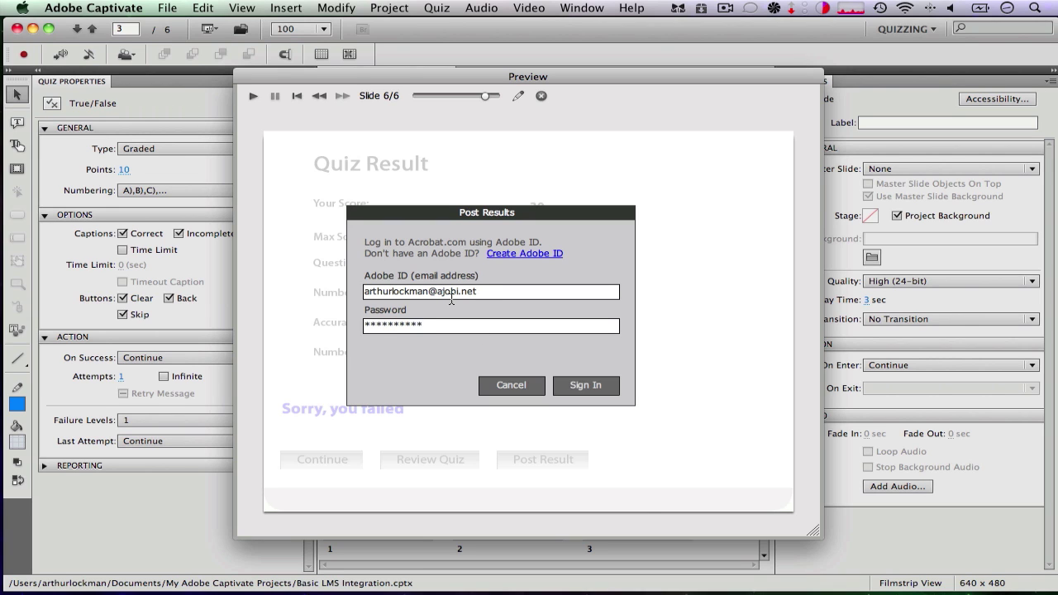
left_click(603, 380)
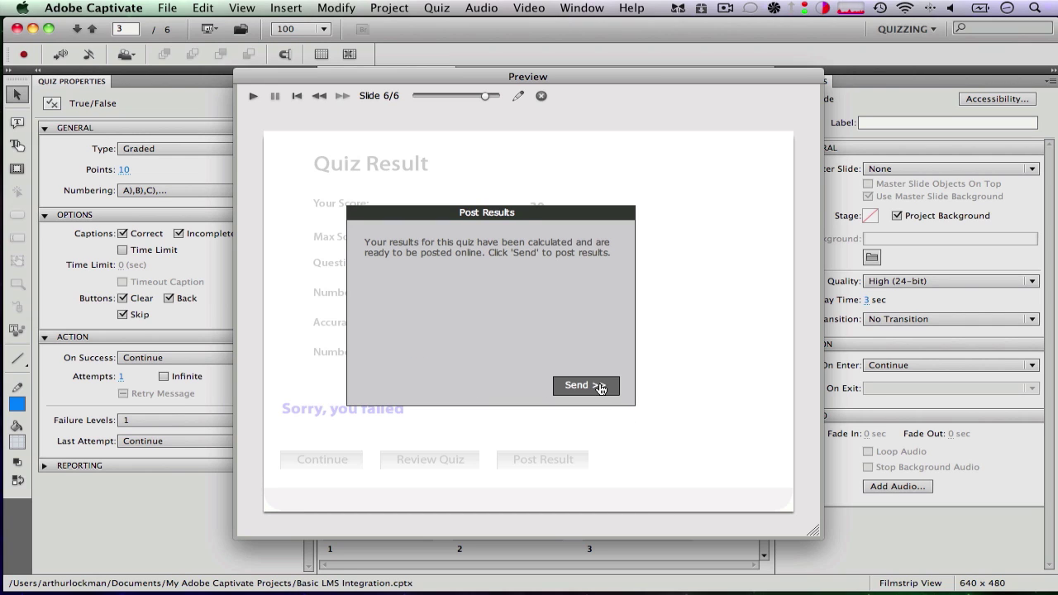
left_click(599, 387)
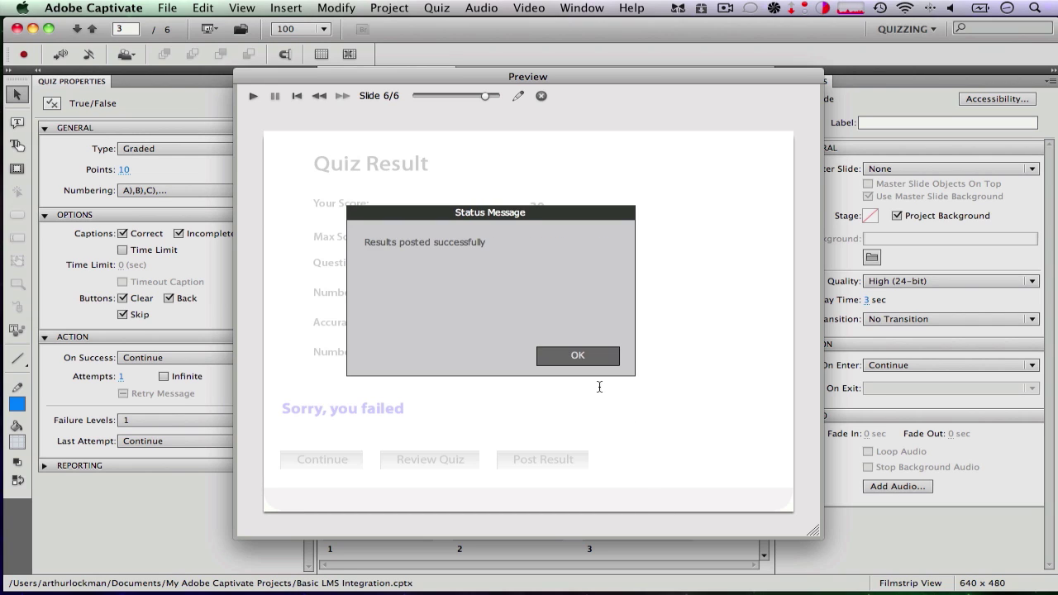
left_click(581, 347)
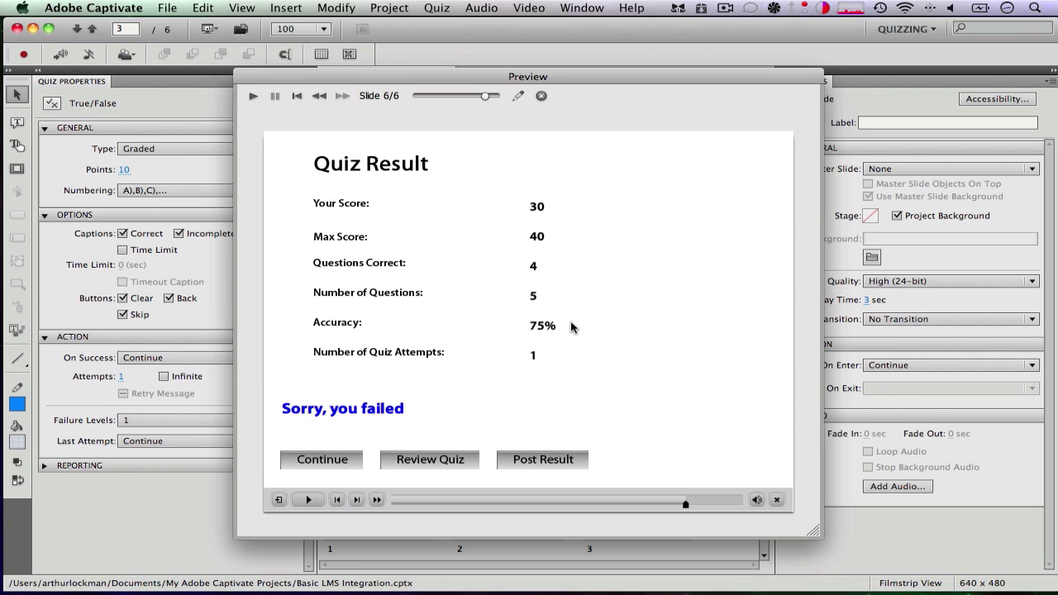
Close the preview and launch Adobe Captivate Quiz Results Analyzer from the Dock
left_click(541, 96)
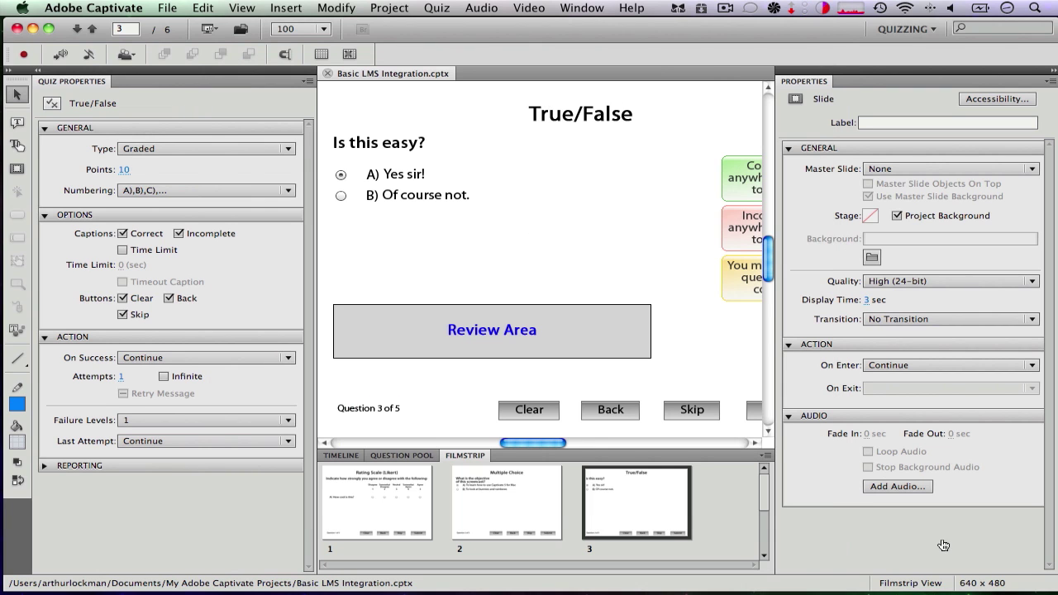
mouse_move(985, 592)
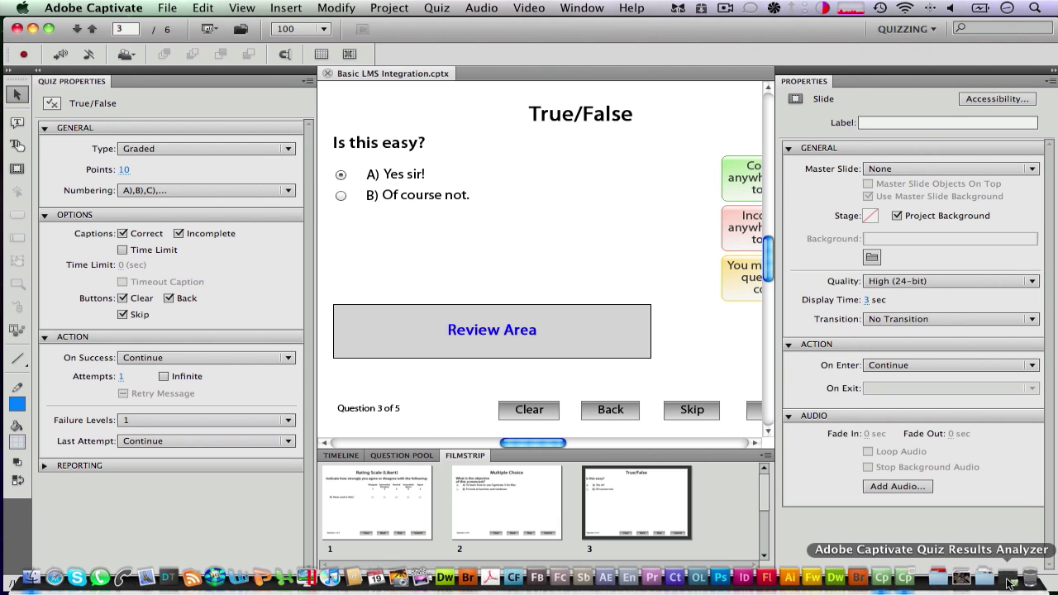
left_click(1008, 579)
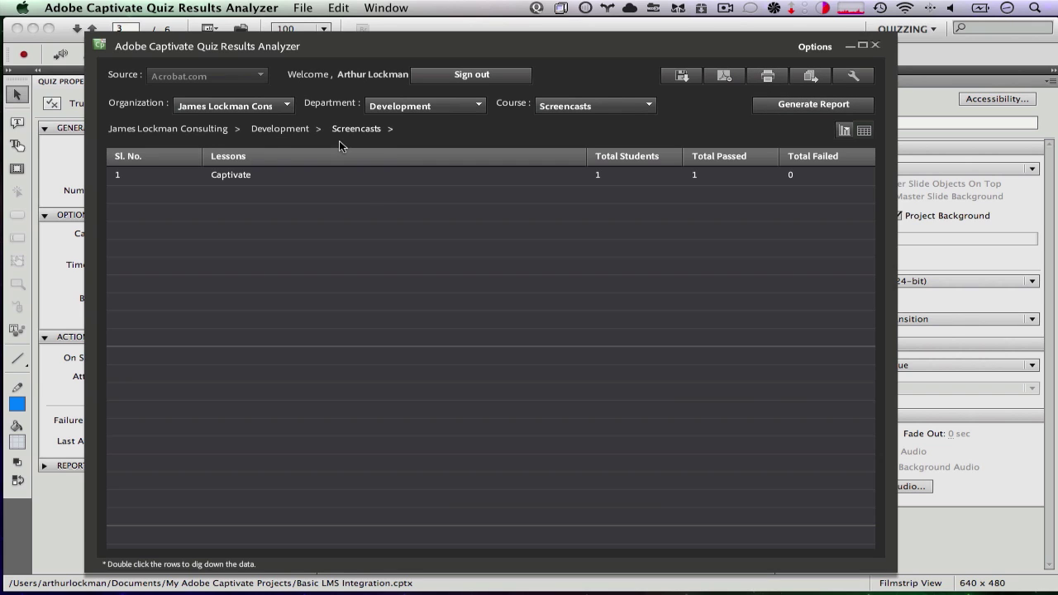
Drill into the Captivate lesson and select the learner's passed result with score 40
left_click(277, 180)
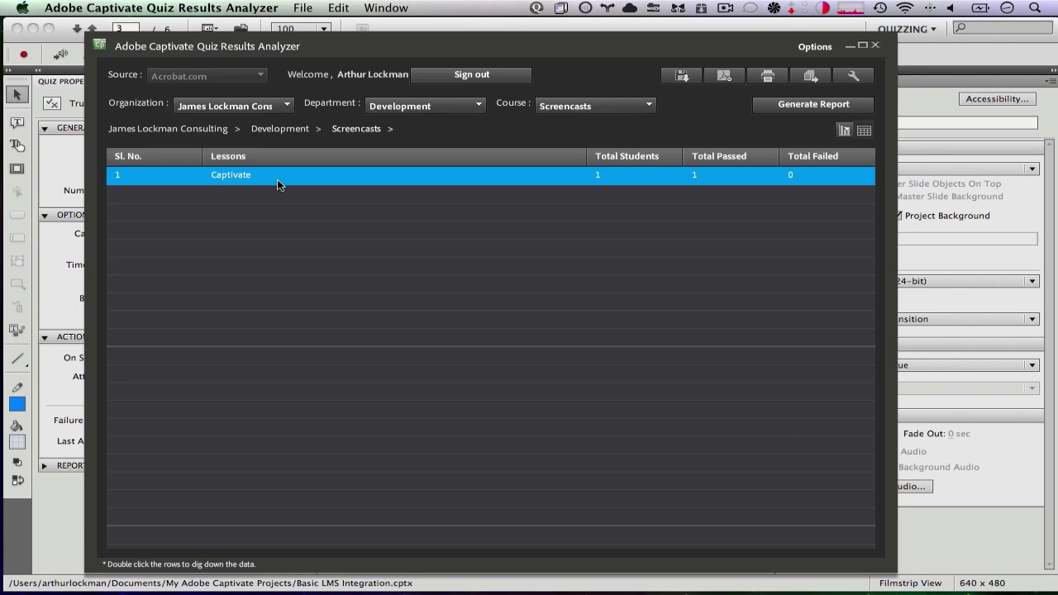
double_click(277, 181)
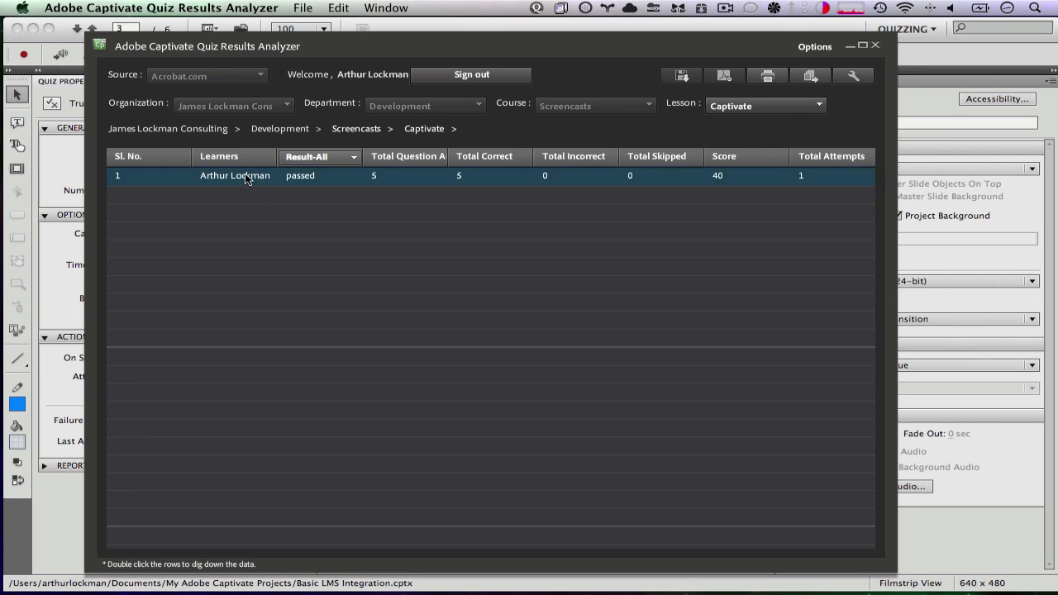
left_click(302, 179)
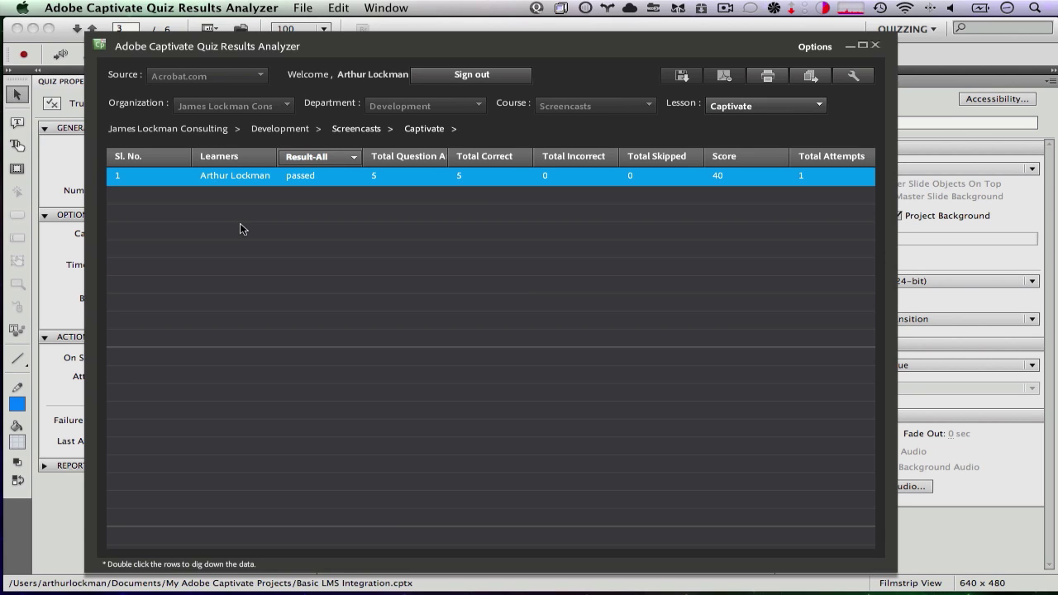
left_click(704, 178)
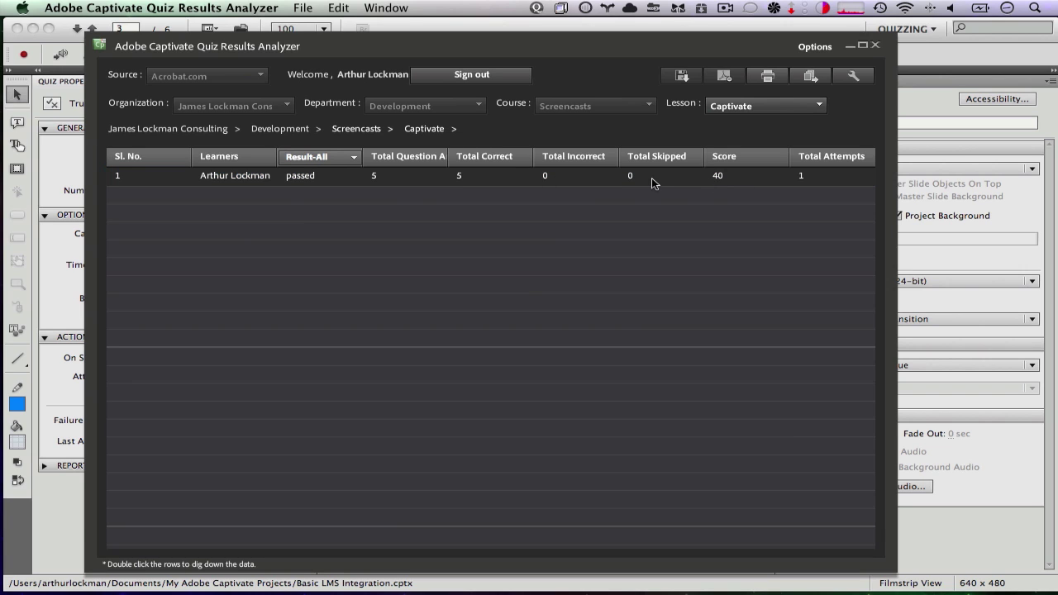
Drill into the learner's results to show all five interactions Correct, selecting the sequencing question
double_click(287, 180)
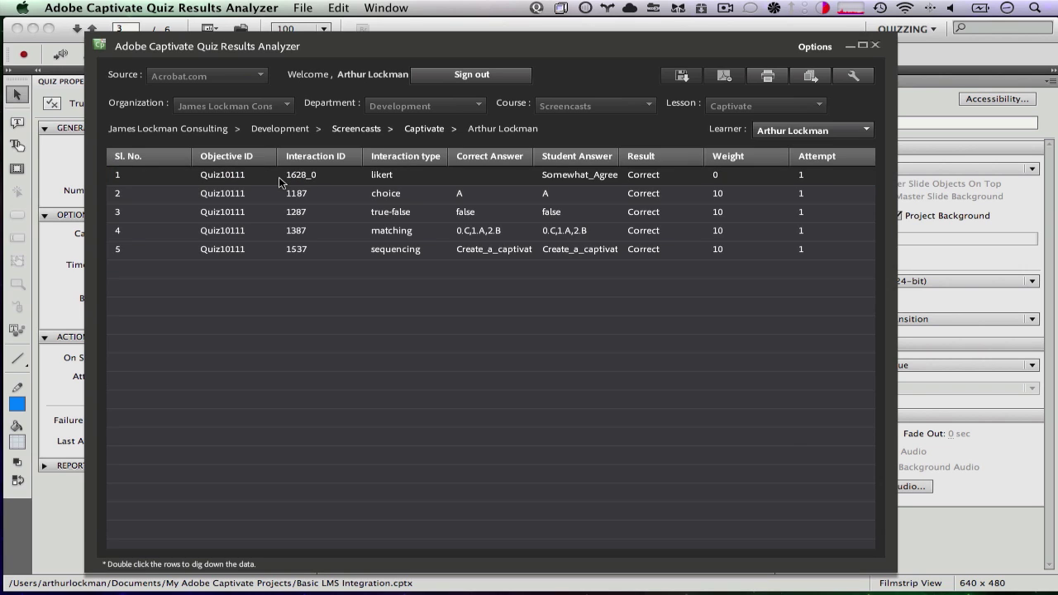
left_click(276, 249)
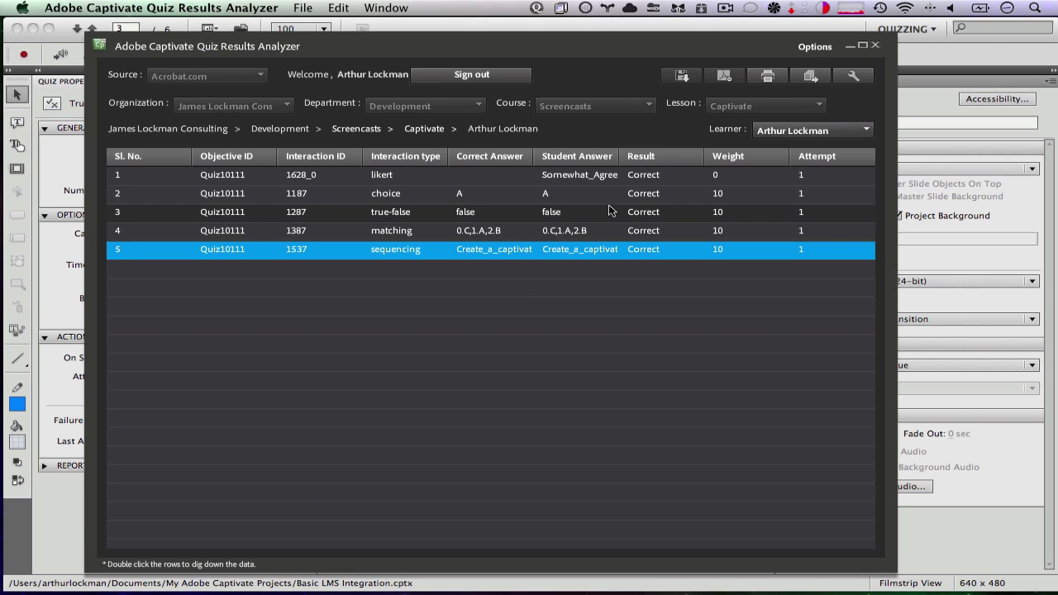
Minimize Quiz Results Analyzer to reveal the True/False question slide in Captivate
left_click(846, 46)
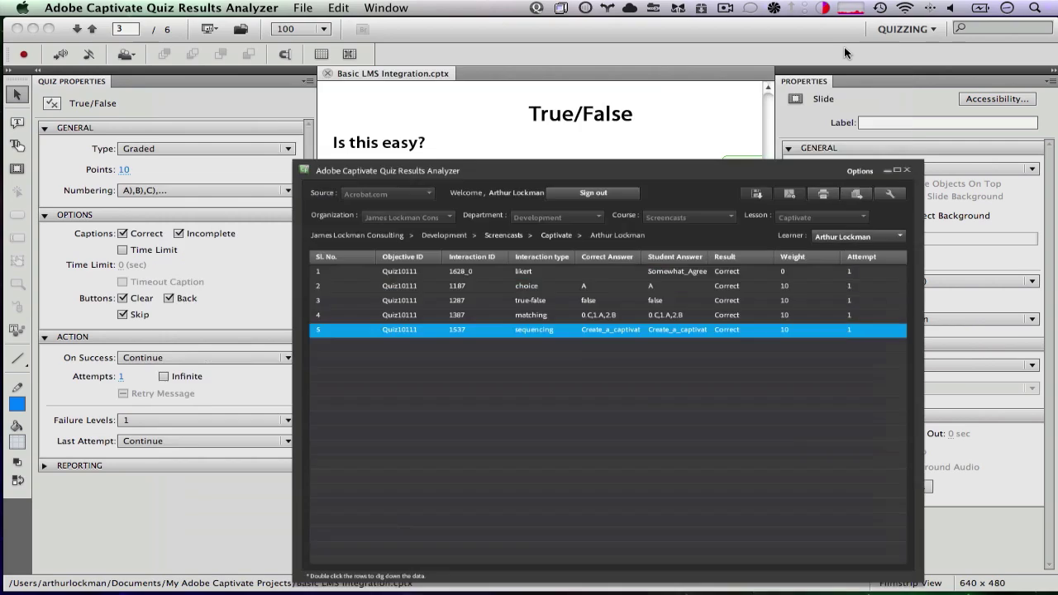